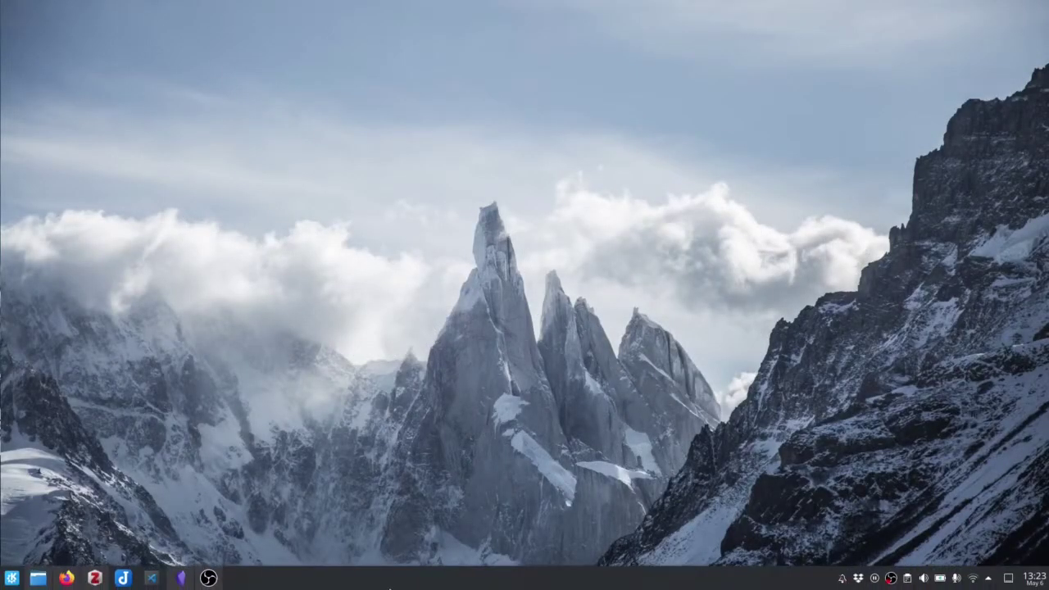
Step: Switch to Obsidian and examine the literature note's description and the book citation under References
click(306, 493)
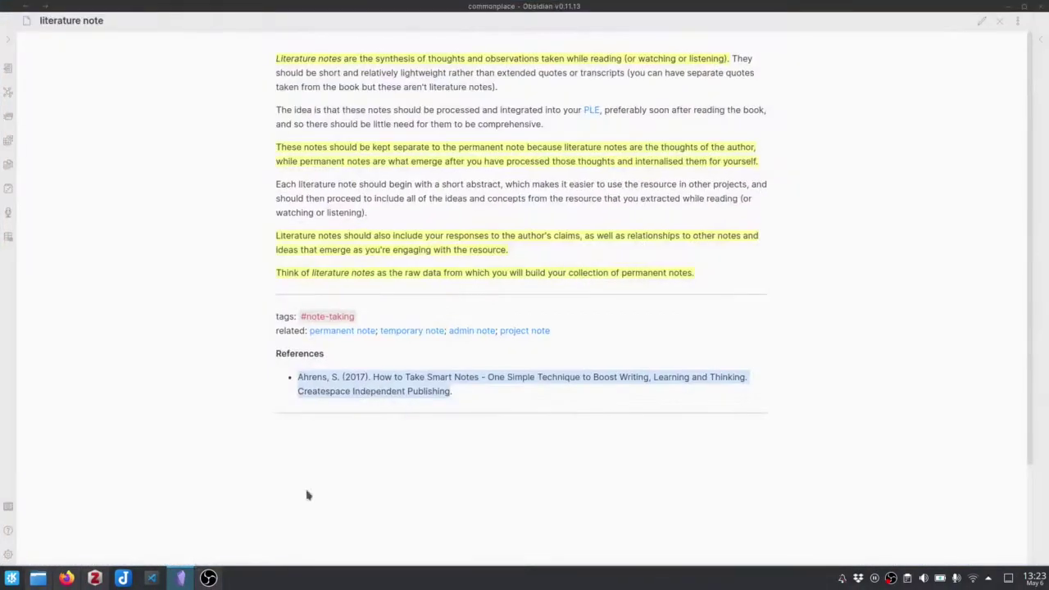
click(777, 331)
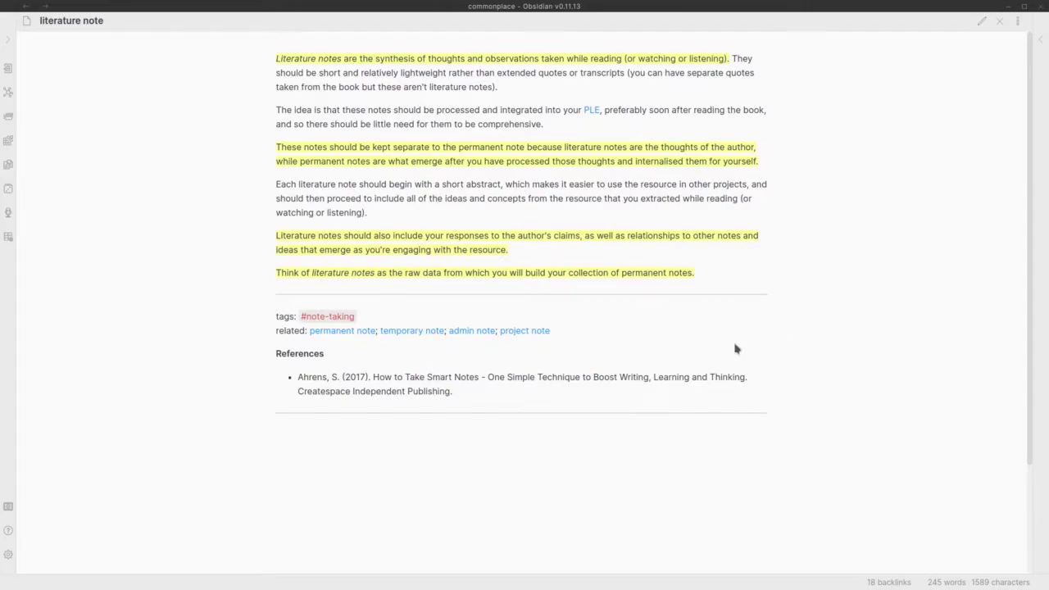
drag(373, 377, 478, 377)
click(517, 401)
mouse_move(300, 587)
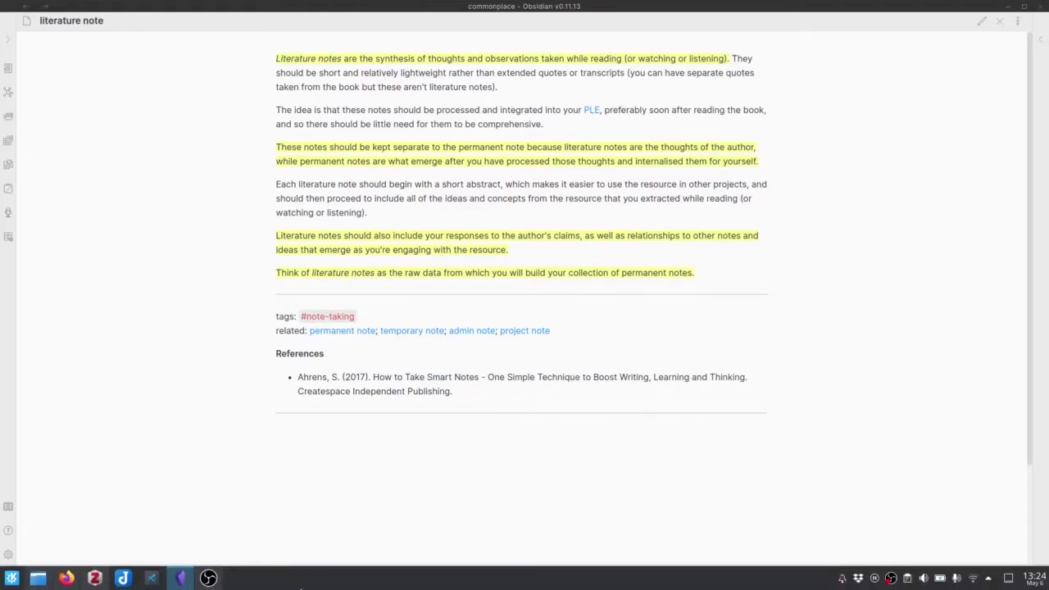
Step: Switch to Firefox and look at the Zotero home page and its web address
click(67, 579)
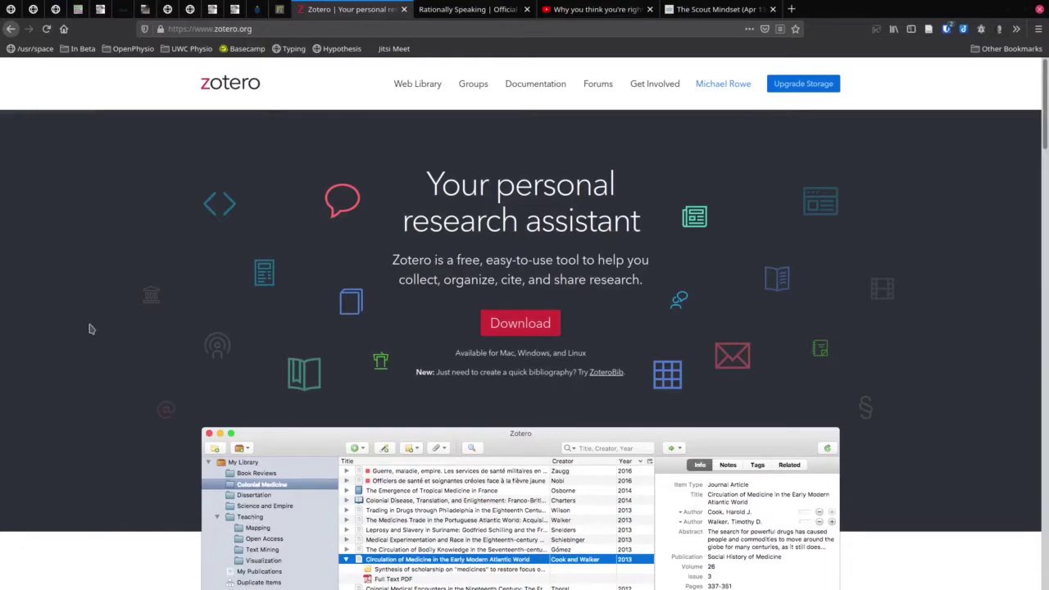
click(234, 29)
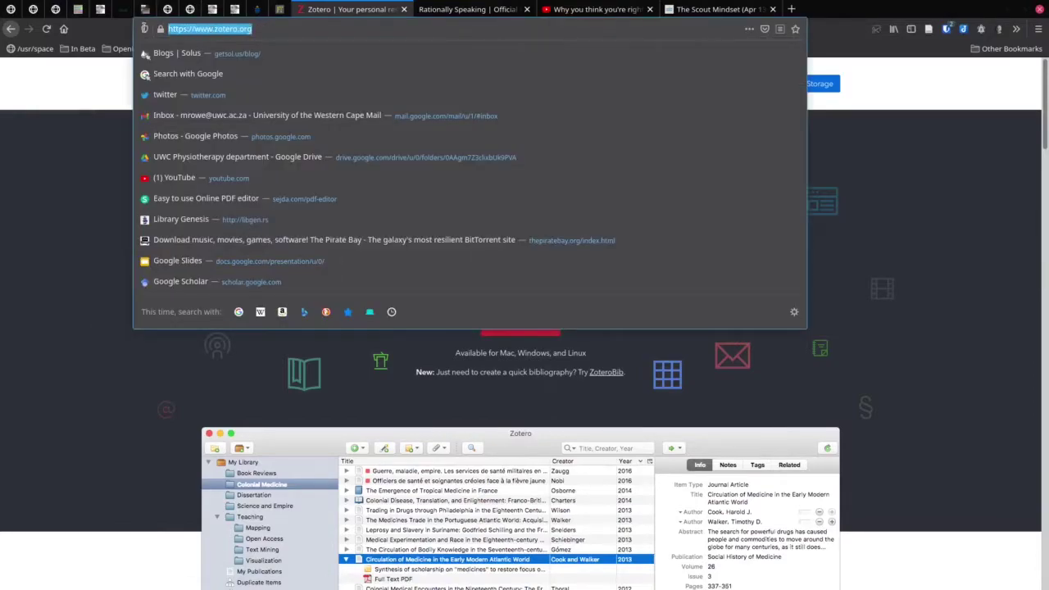
click(86, 180)
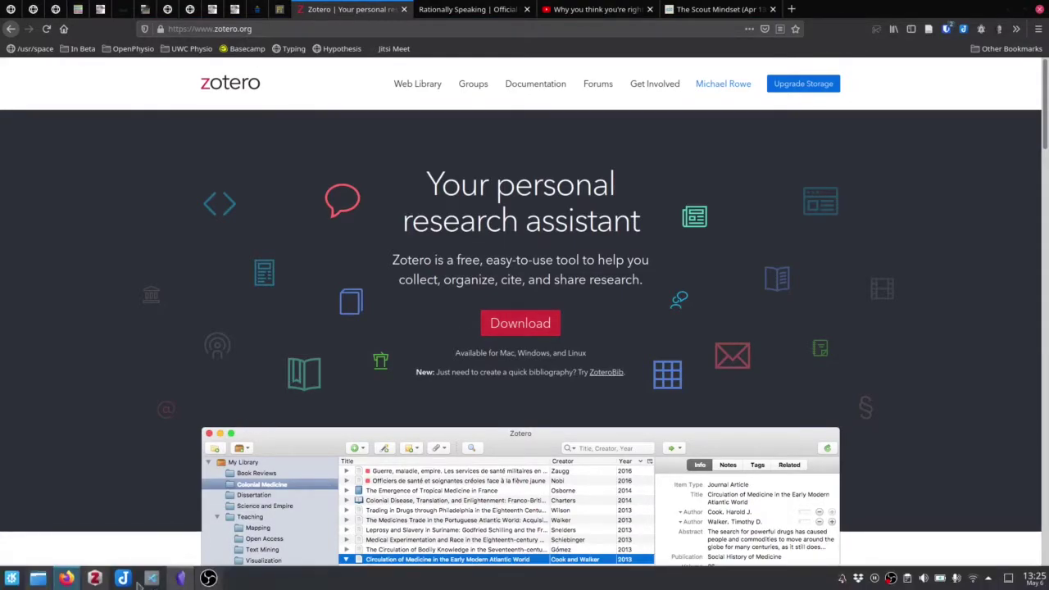
Step: Open the browser connector installation page from Zotero to view it, and close it together with the Zotero home page
click(94, 578)
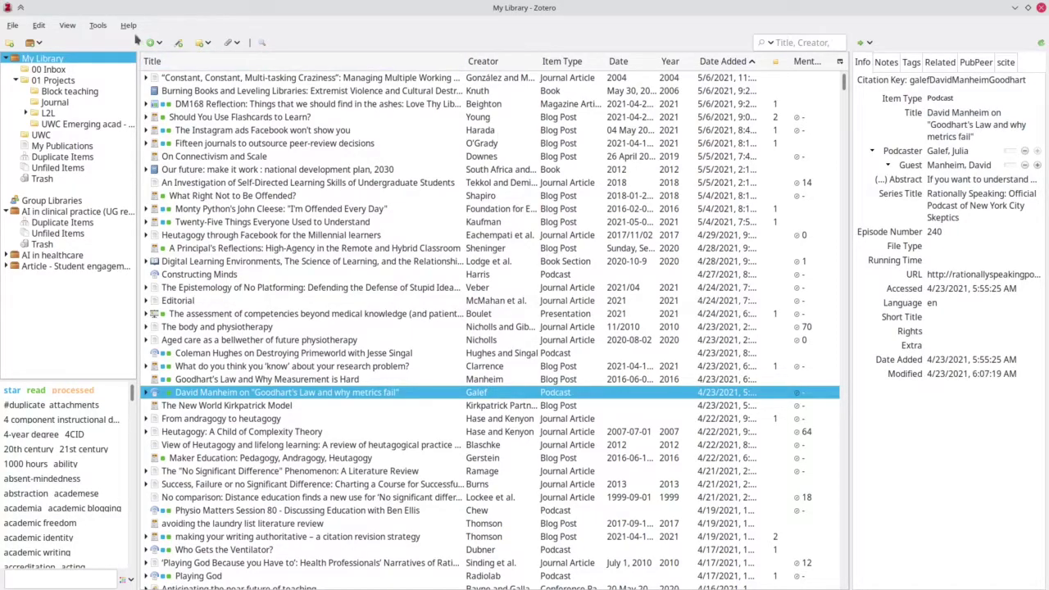
click(103, 27)
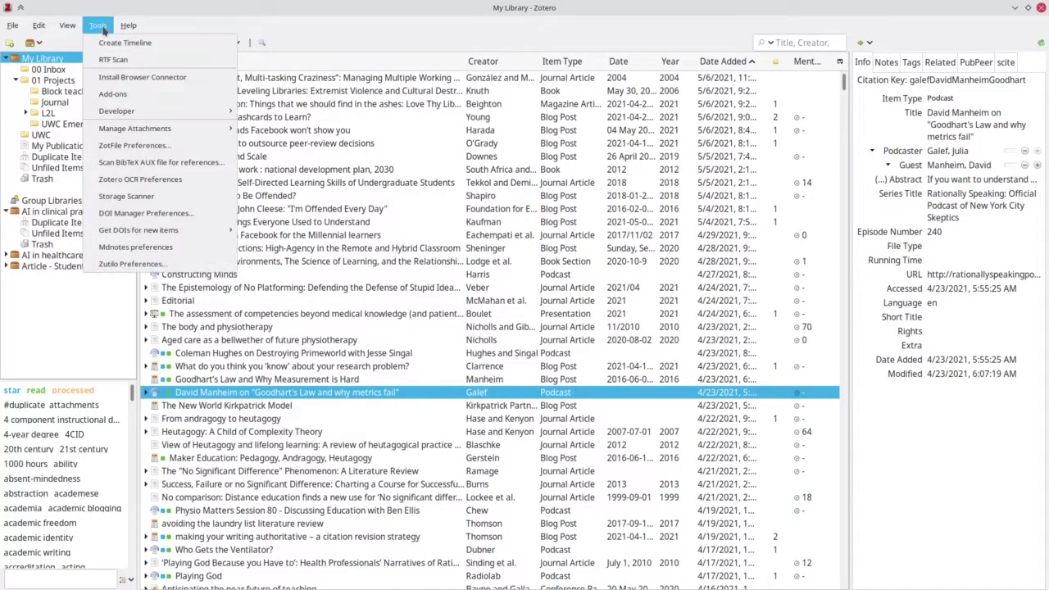
click(130, 79)
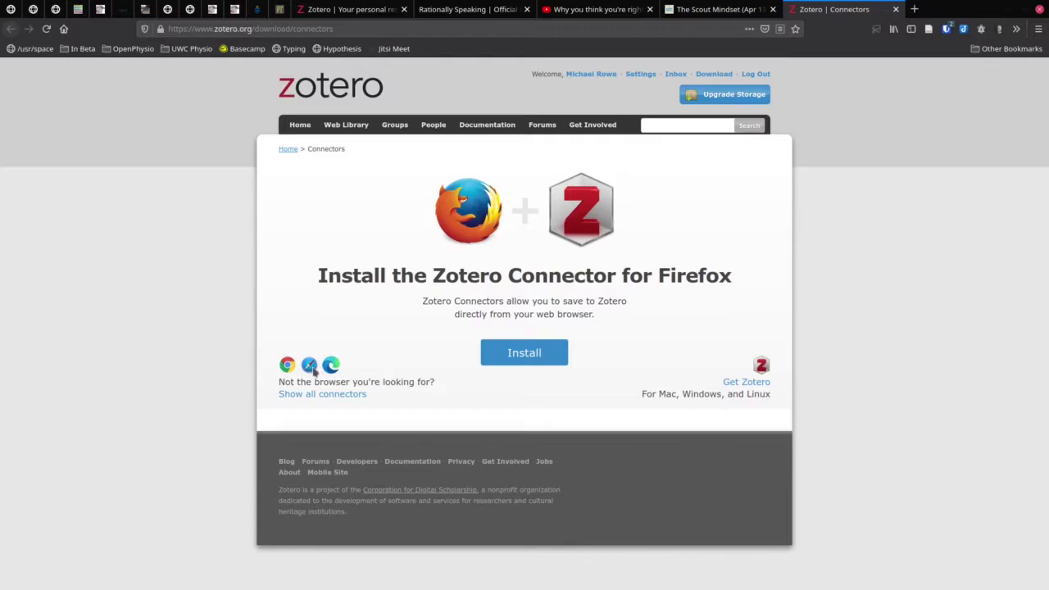
click(895, 11)
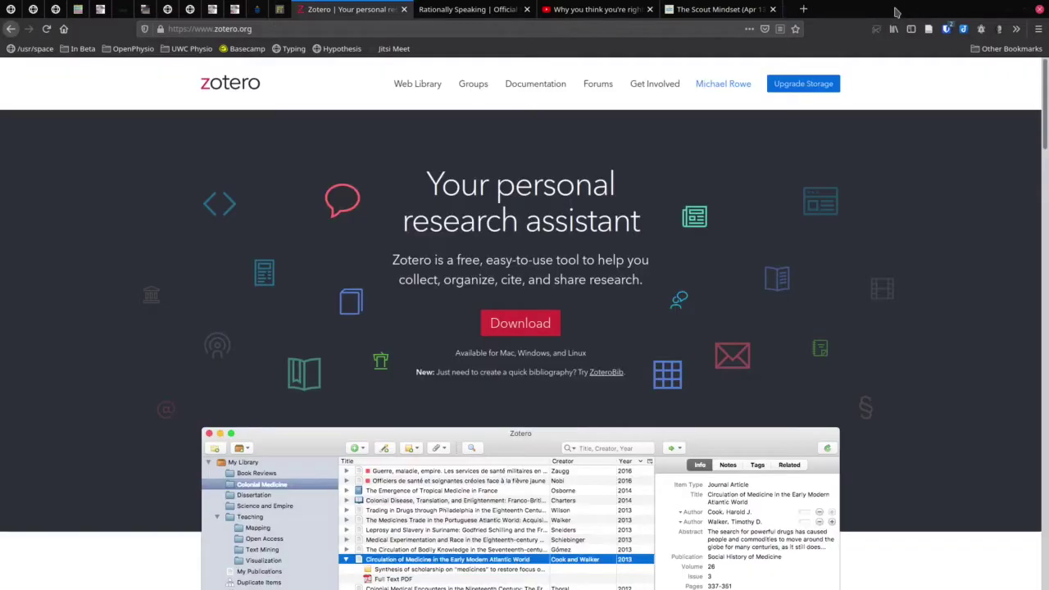
click(404, 10)
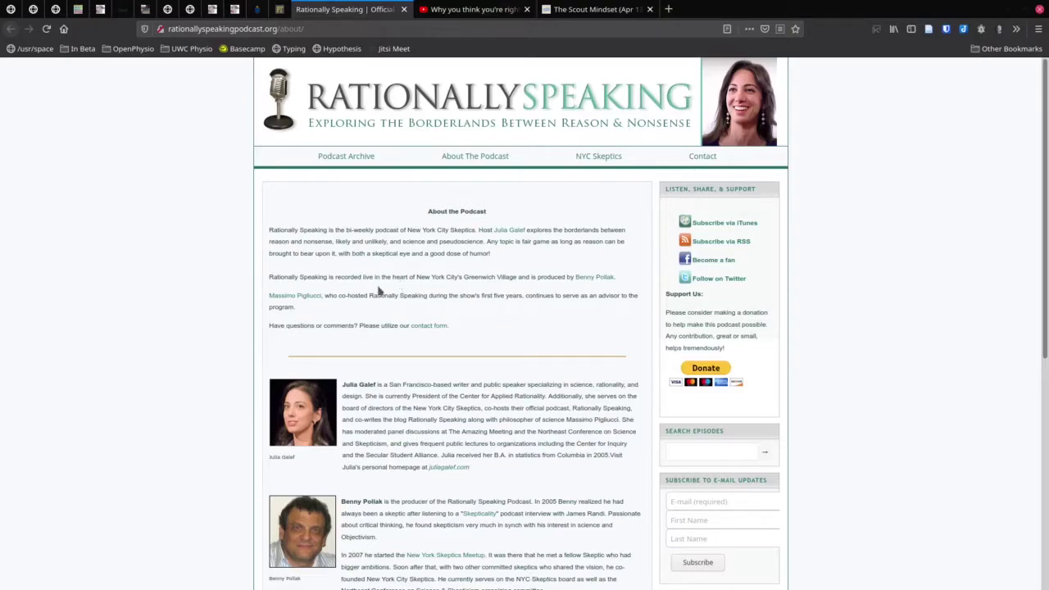
Step: Look over the YouTube talk and the Rationally Speaking podcast page in Firefox and the podcast item in Zotero
click(481, 12)
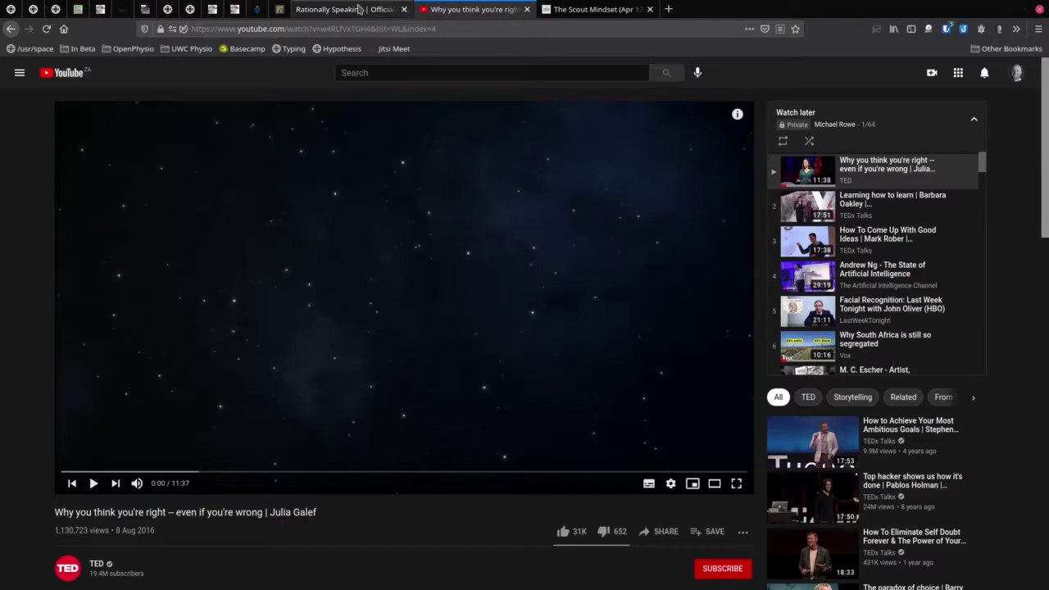
click(360, 9)
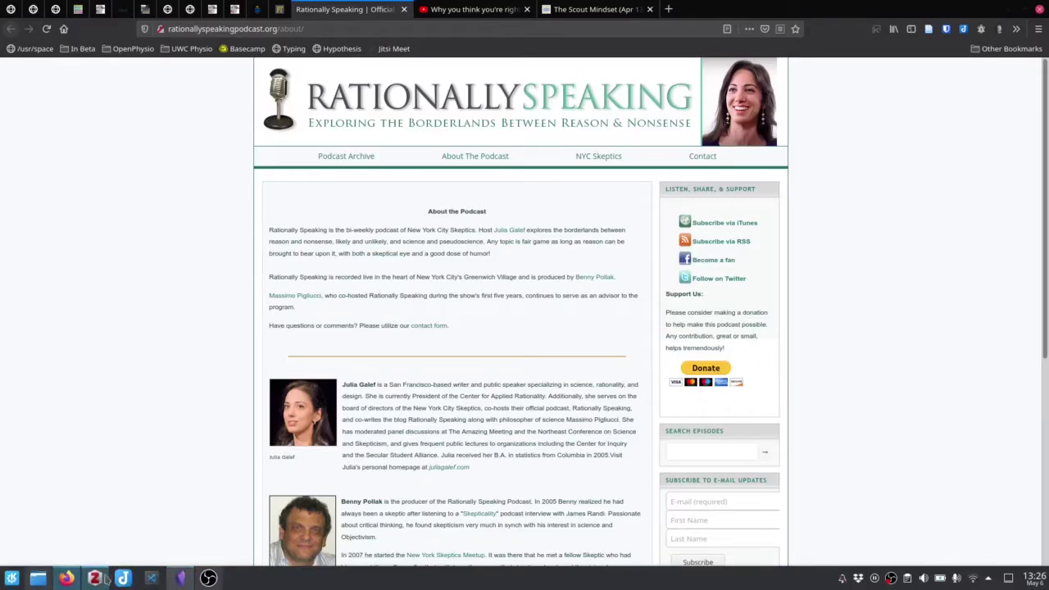
click(94, 578)
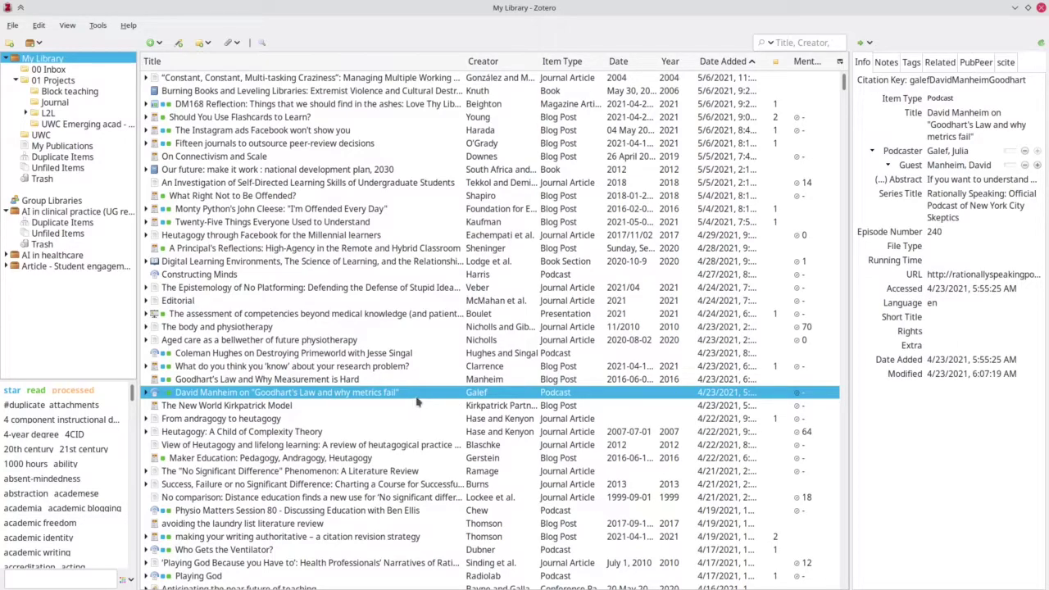
mouse_move(151, 585)
Step: Switch to Firefox and save the Open Library page for The Scout Mindset to My Library in Zotero
click(66, 579)
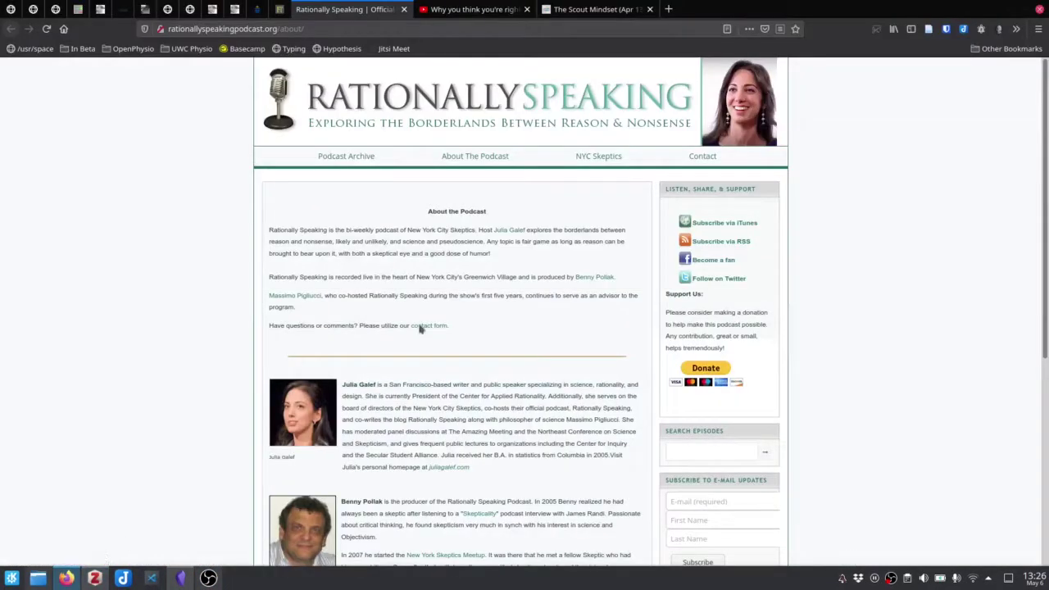
click(584, 10)
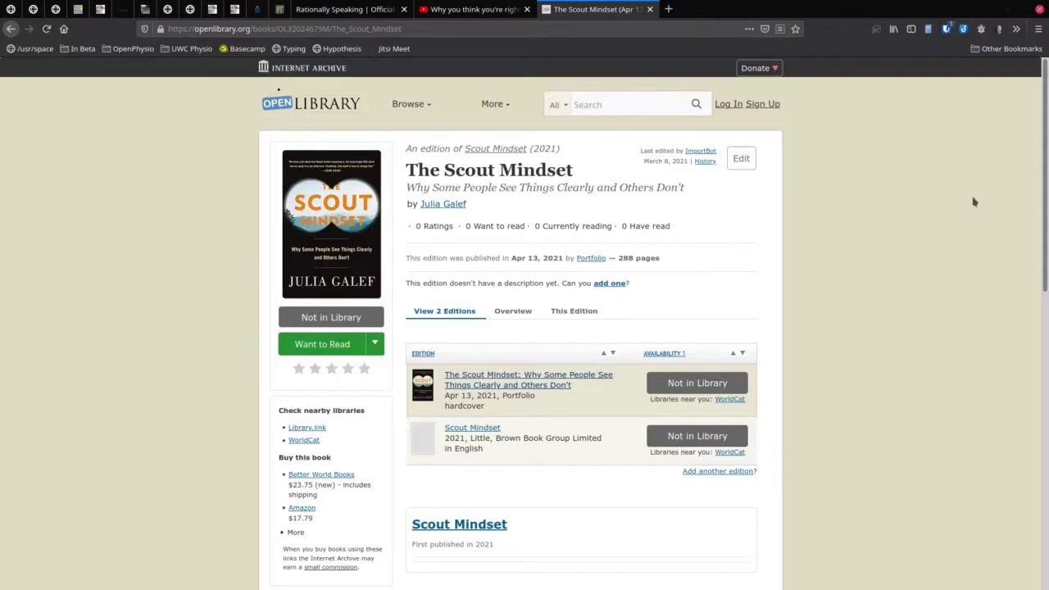
click(928, 30)
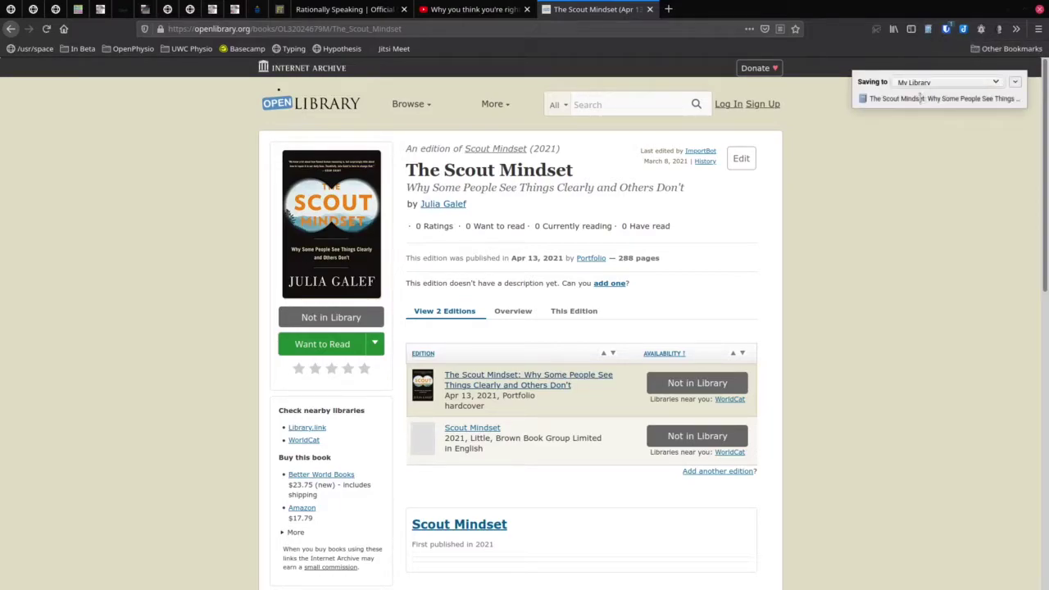
Step: Switch to Zotero, search for "galef" and add the podcast David Manheim on "Goodhart's Law and why metrics fail" as a related item of The Scout Mindset
click(95, 578)
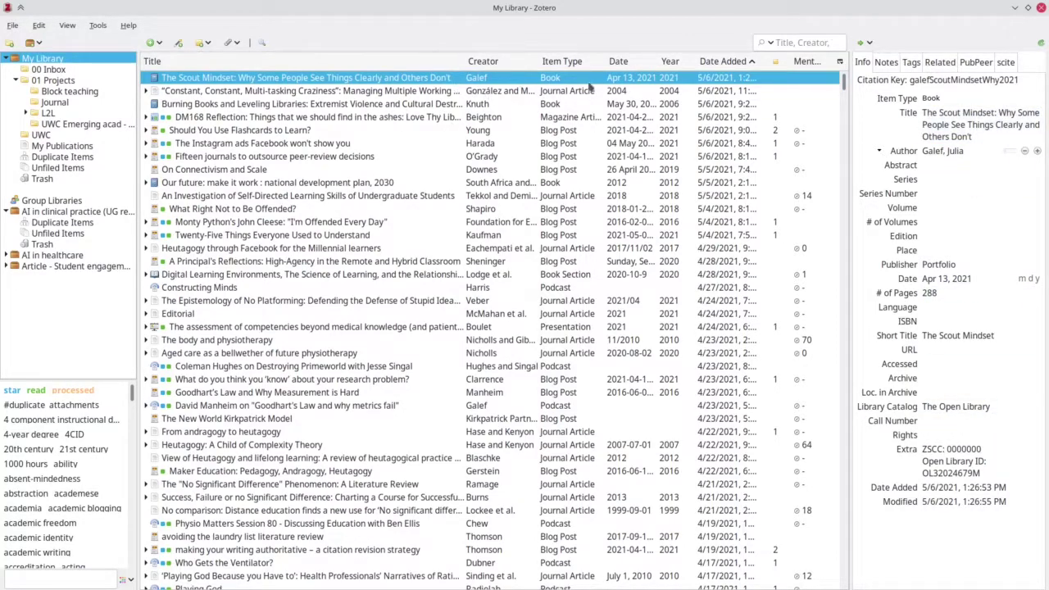
click(939, 65)
click(929, 85)
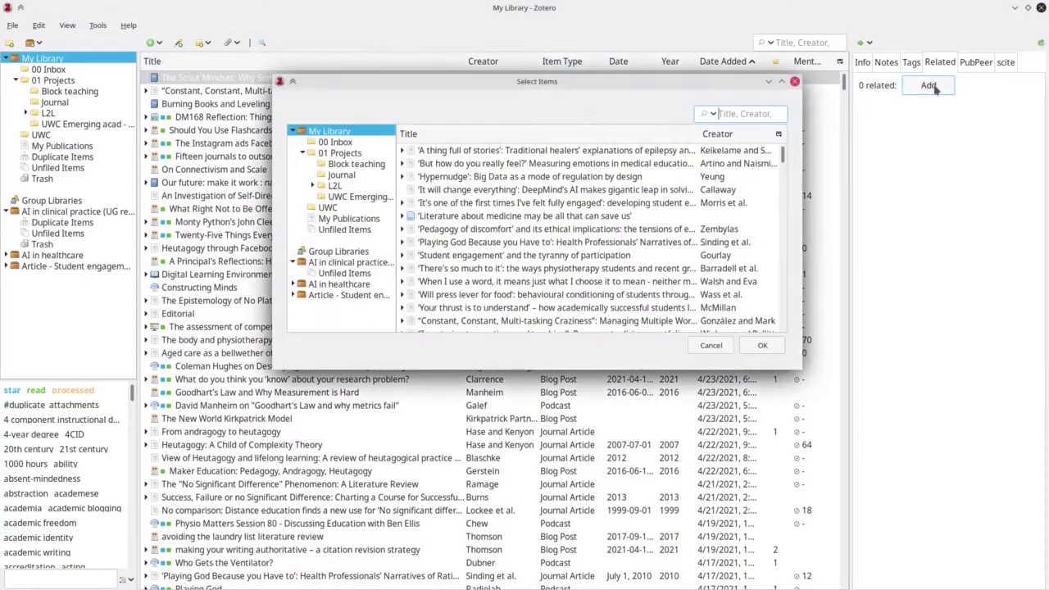
text(galef)
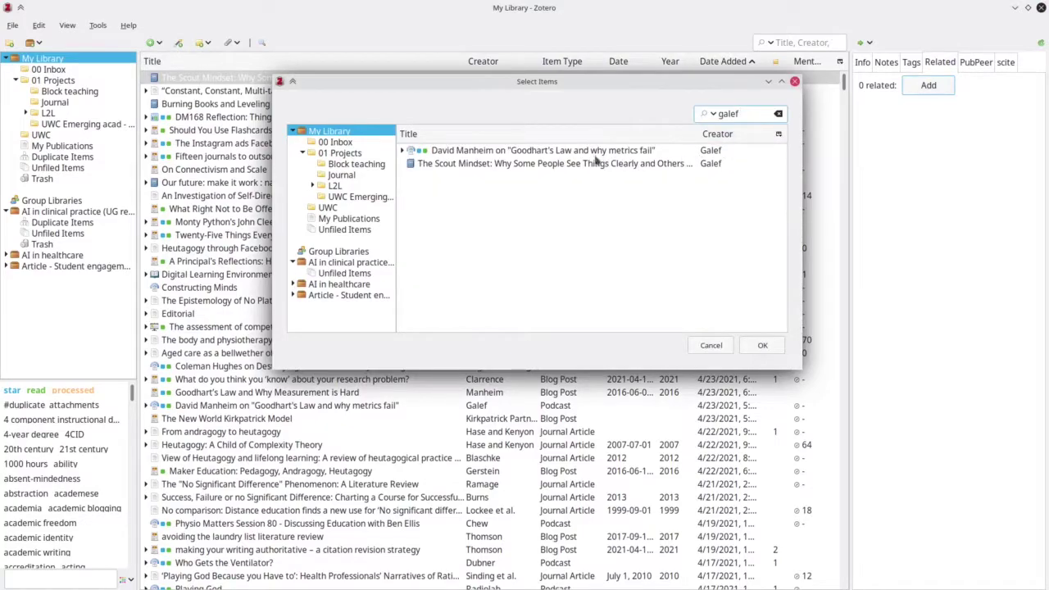
click(555, 152)
key(Right)
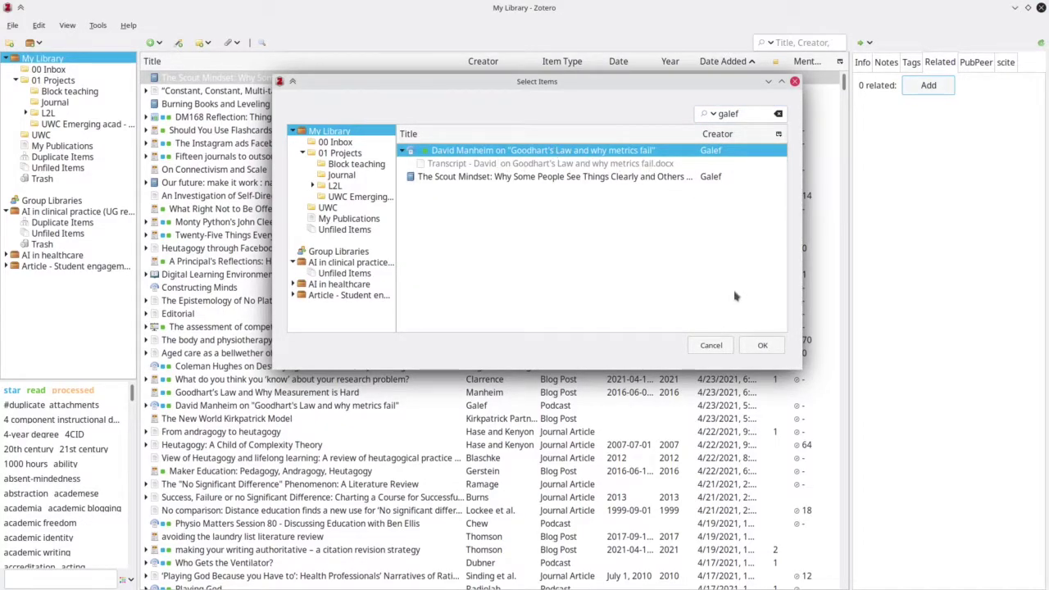
click(762, 347)
Step: Save the YouTube talk "Why you think you're right -- even if you're wrong" from Firefox to My Library and return to Zotero
mouse_move(119, 580)
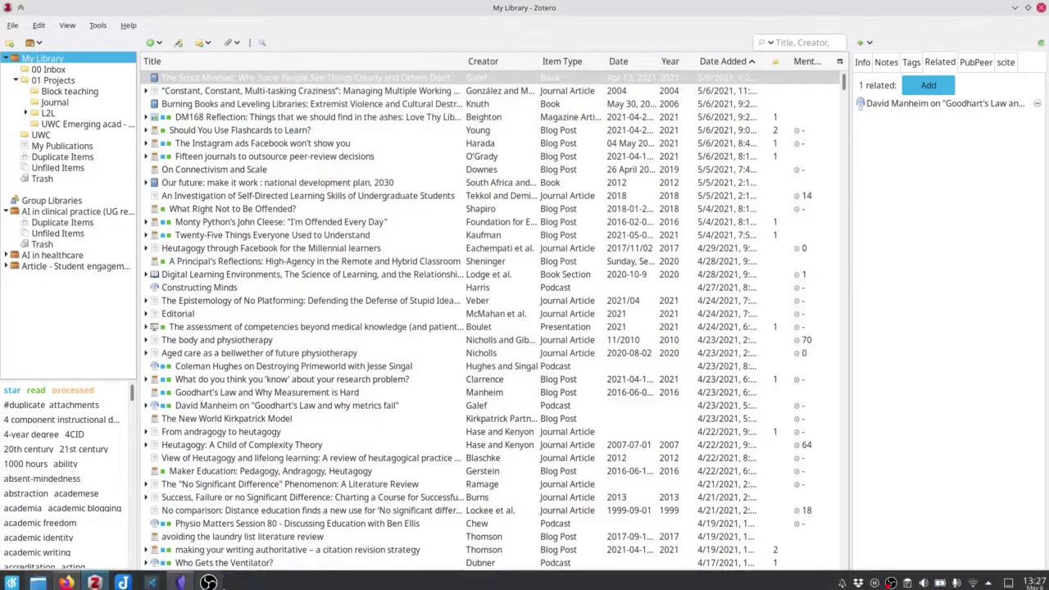
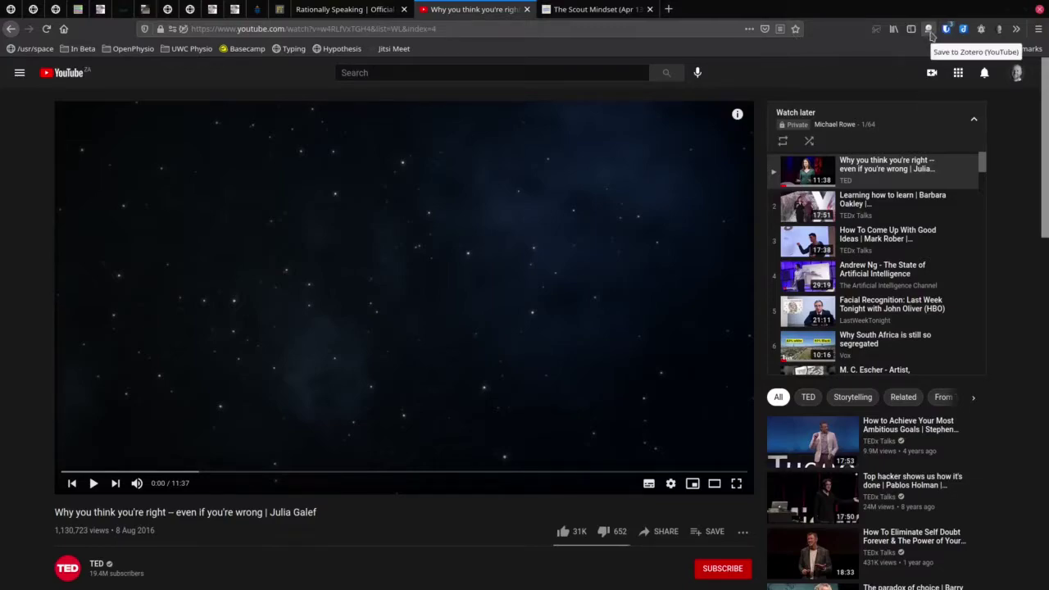
click(929, 31)
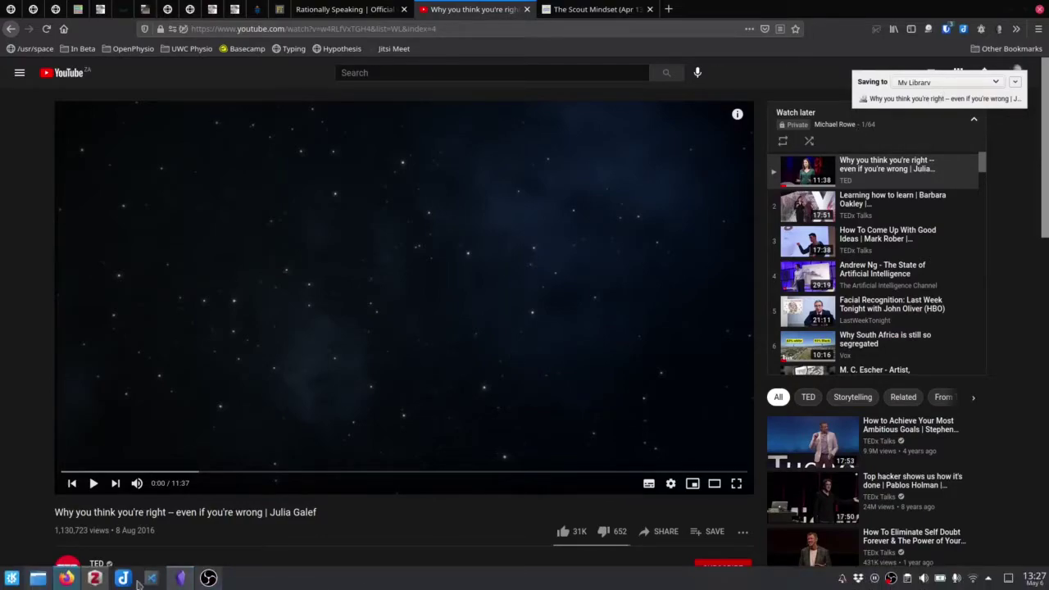
click(95, 577)
Step: Set the presenter's first name of the saved talk to Julia
click(969, 152)
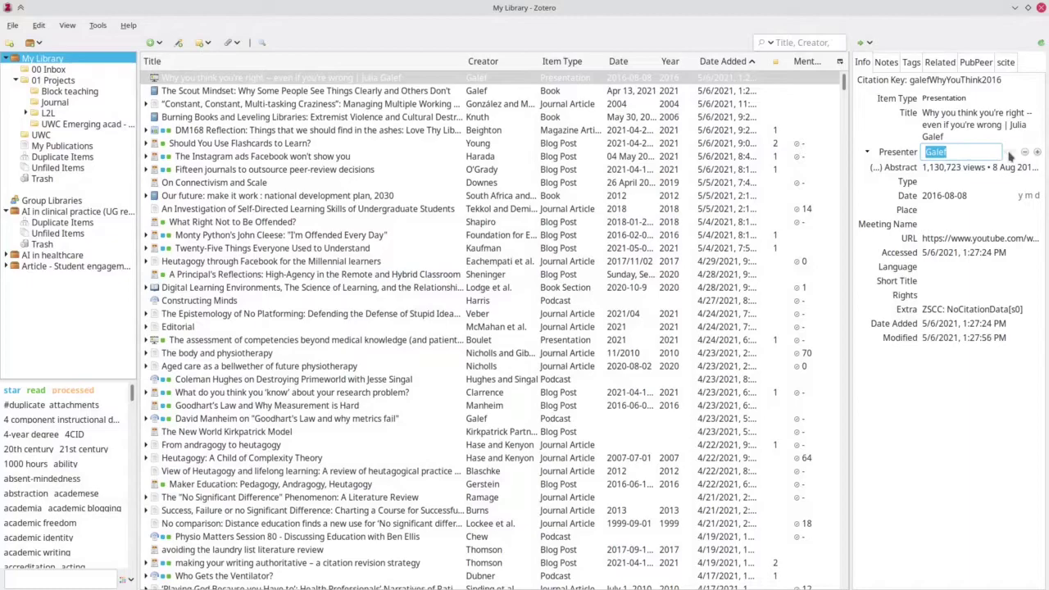
key(Tab)
click(975, 153)
key(BackSpace)
text(Julia)
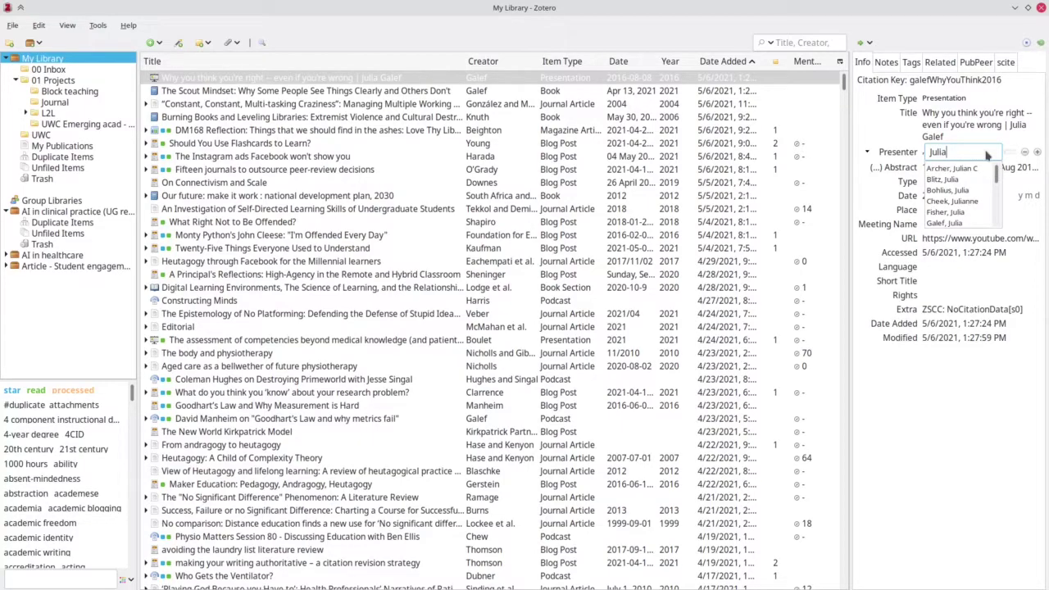
key(Return)
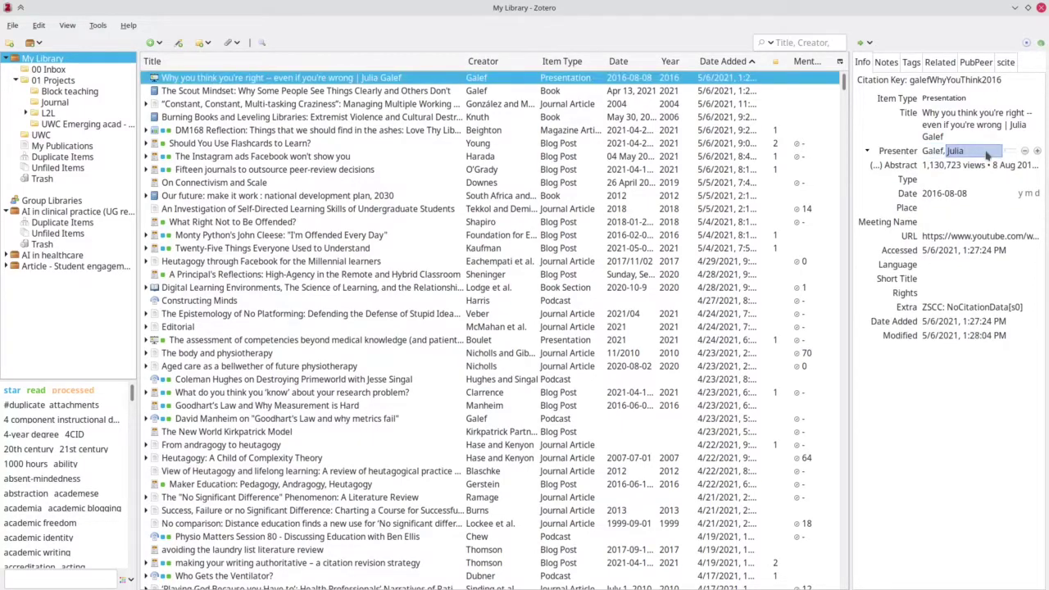
Step: Switch to Firefox, expand the YouTube talk's description and copy its first paragraph, ending with "as clearly as you possibly can?"
key(alt+Tab)
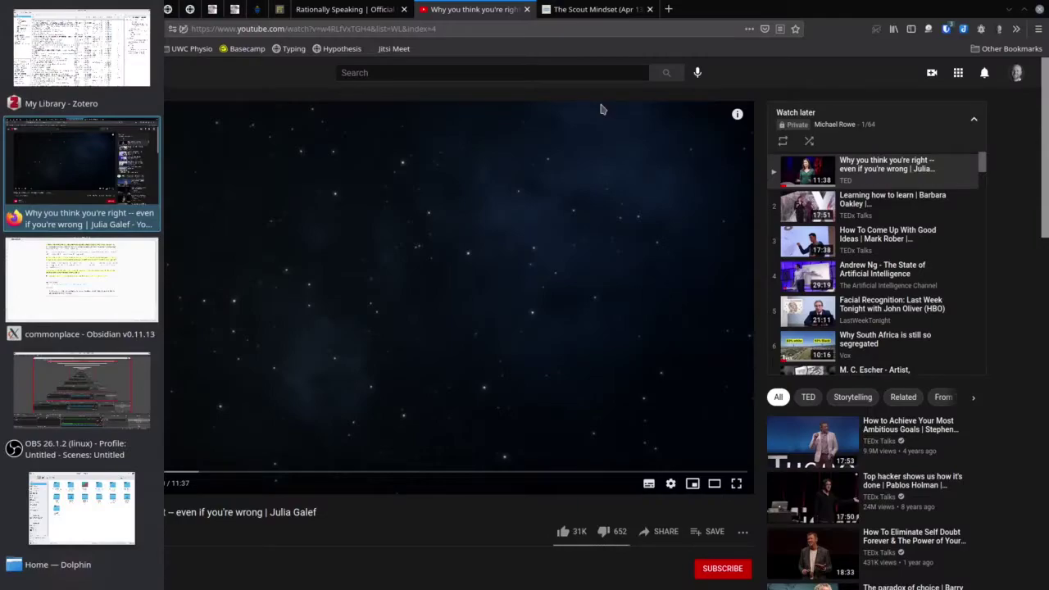
scroll(311, 457, down, 3)
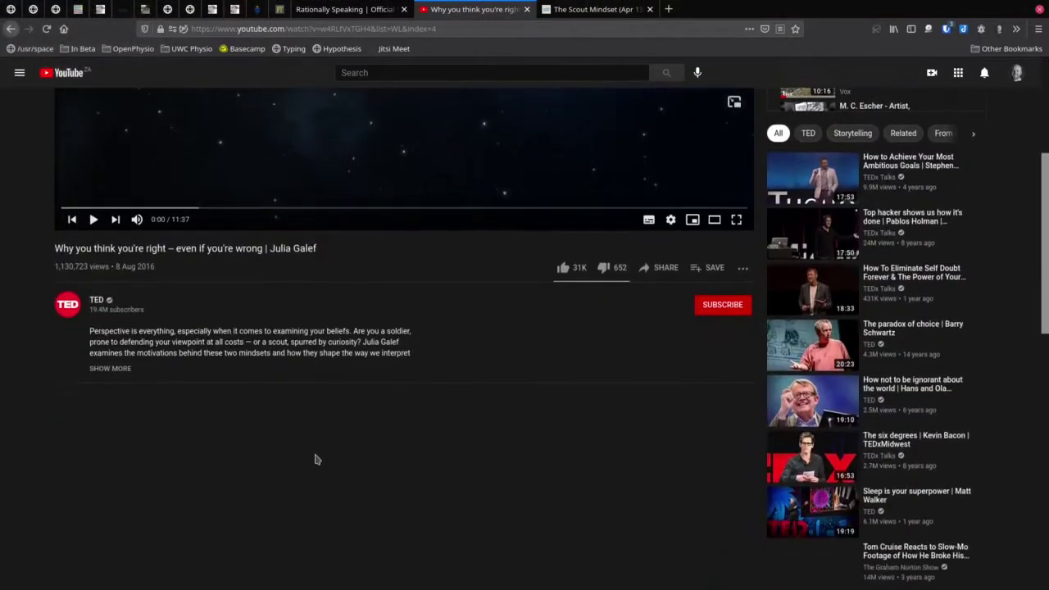
click(110, 368)
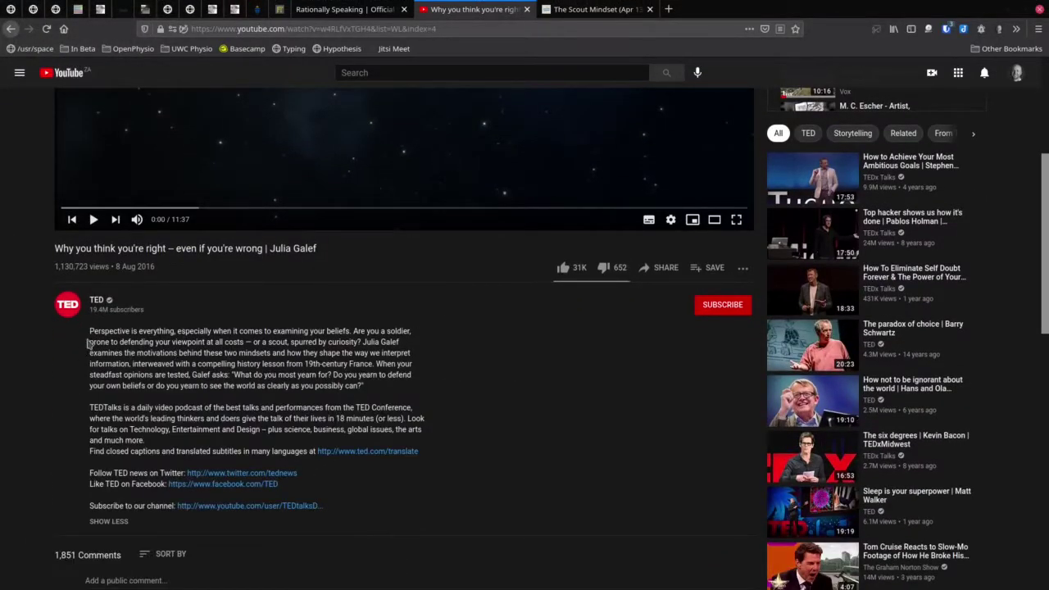
drag(88, 329, 340, 445)
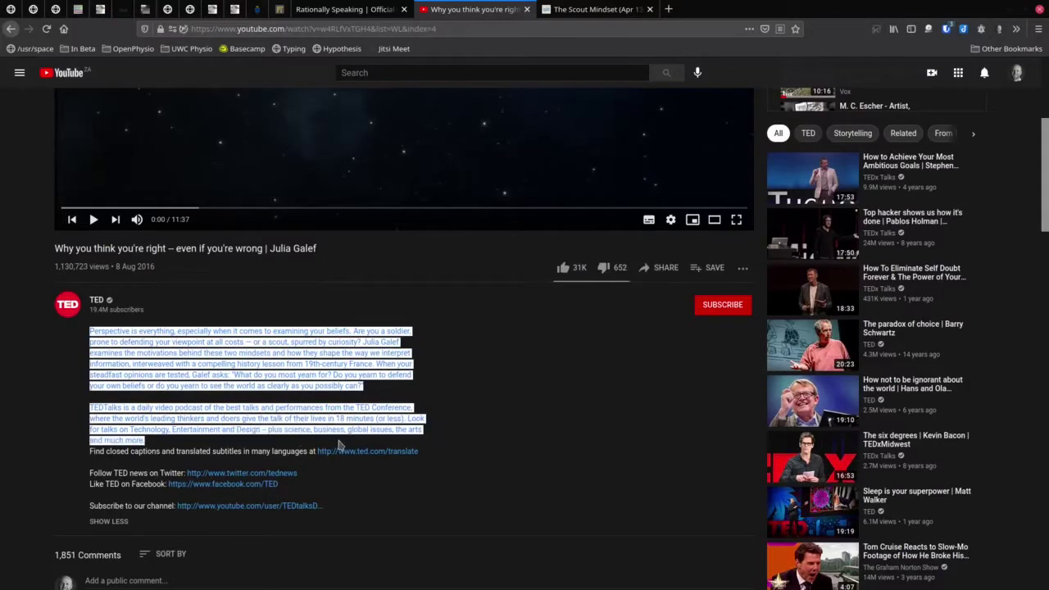
click(152, 442)
drag(91, 331, 365, 388)
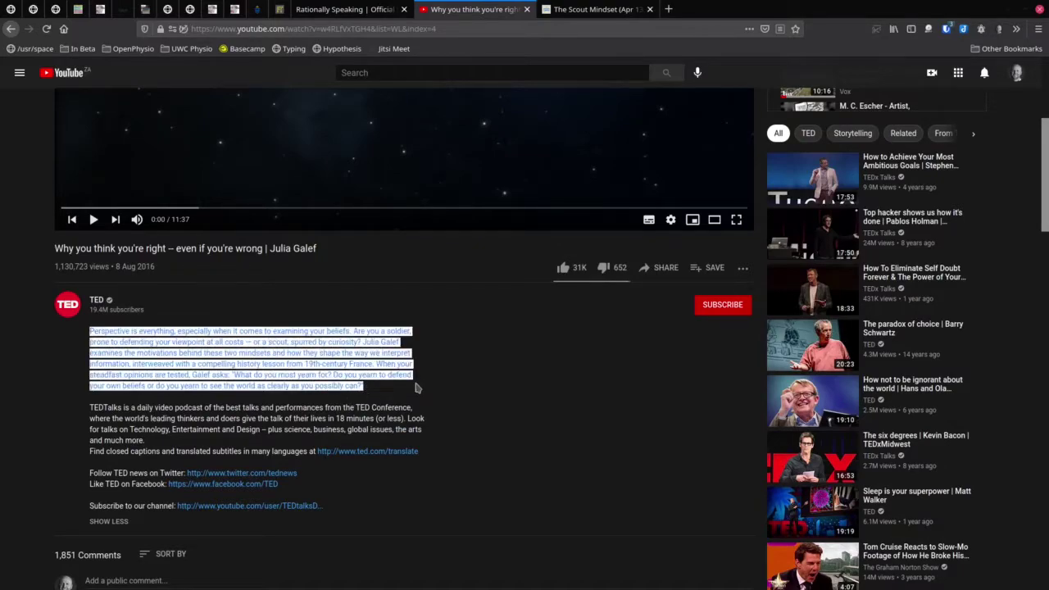
Step: Switch to Zotero and replace the talk's abstract with the copied description paragraph, leaving the presentation type blank
key(alt+Tab)
click(948, 165)
key(ctrl+v)
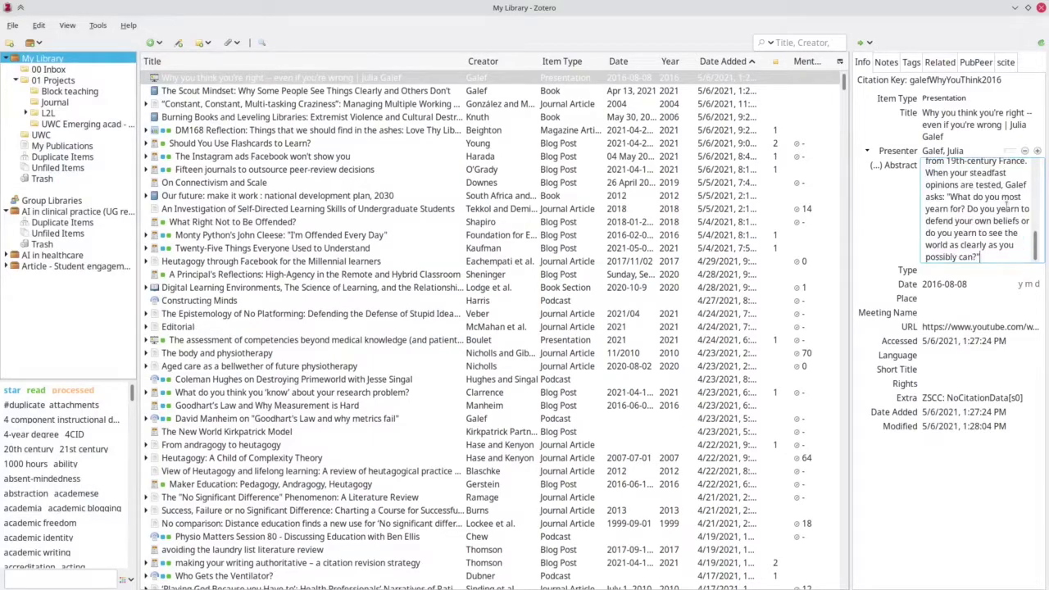
click(895, 218)
click(986, 184)
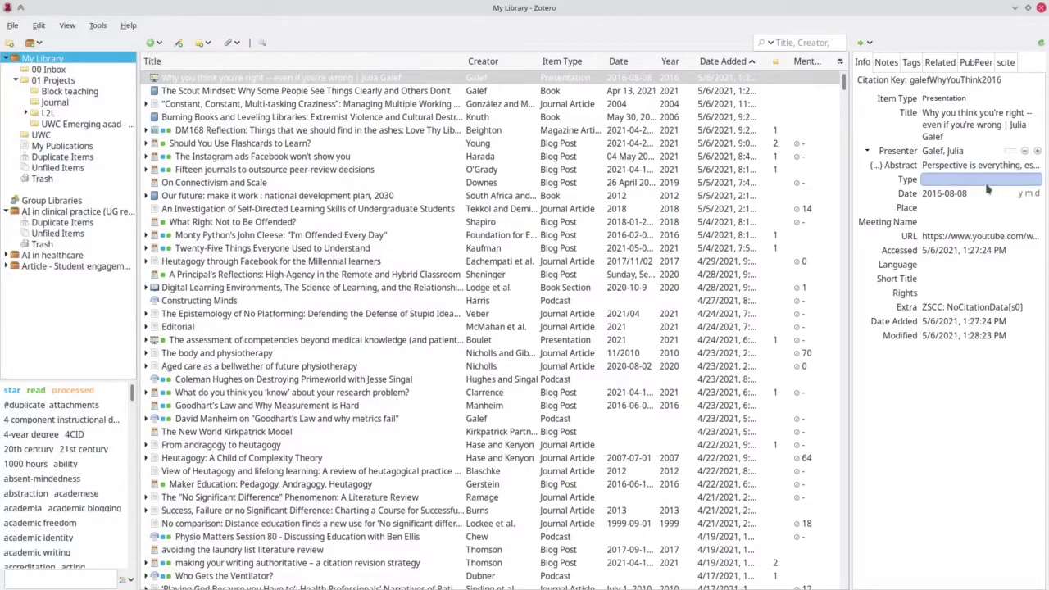
key(Escape)
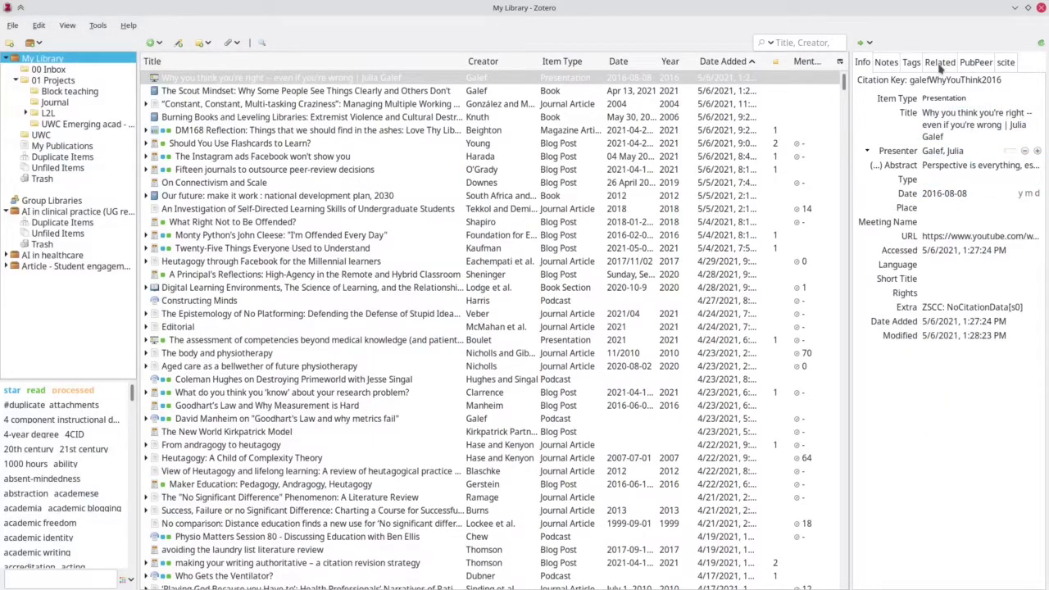
Step: Relate the talk to the "Goodhart's Law and why metrics fail" podcast and the book The Scout Mindset, finding both by searching "galef"
click(942, 64)
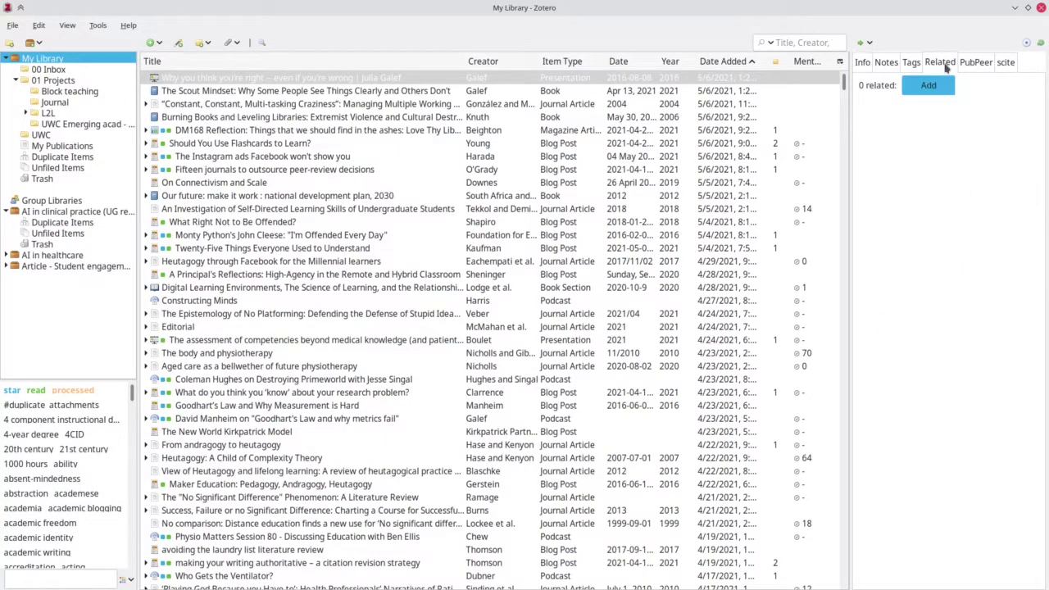
click(928, 85)
click(746, 113)
text(ga)
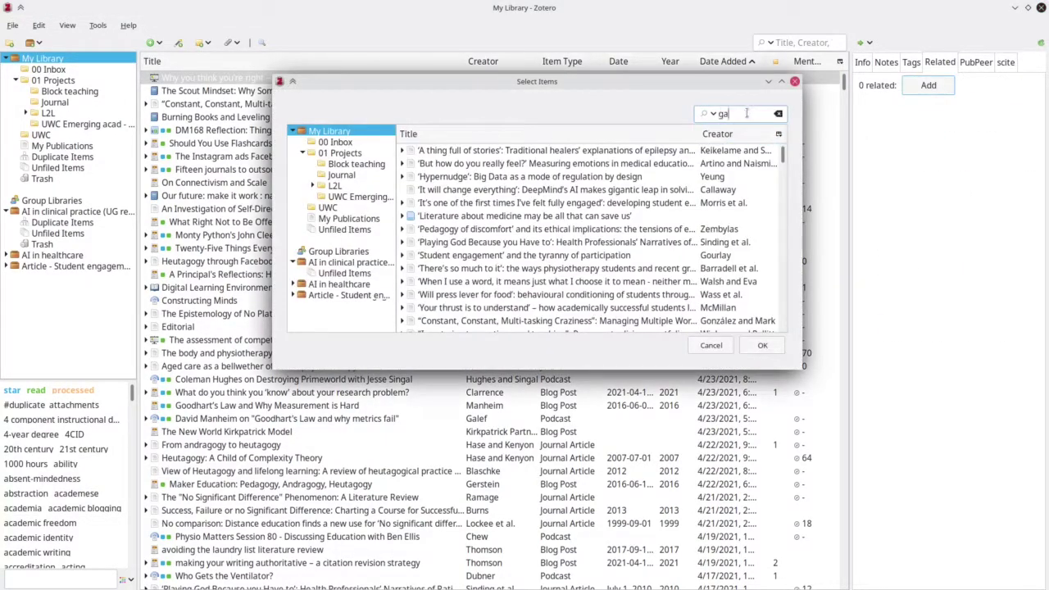
key(BackSpace)
key(BackSpace)
key(BackSpace)
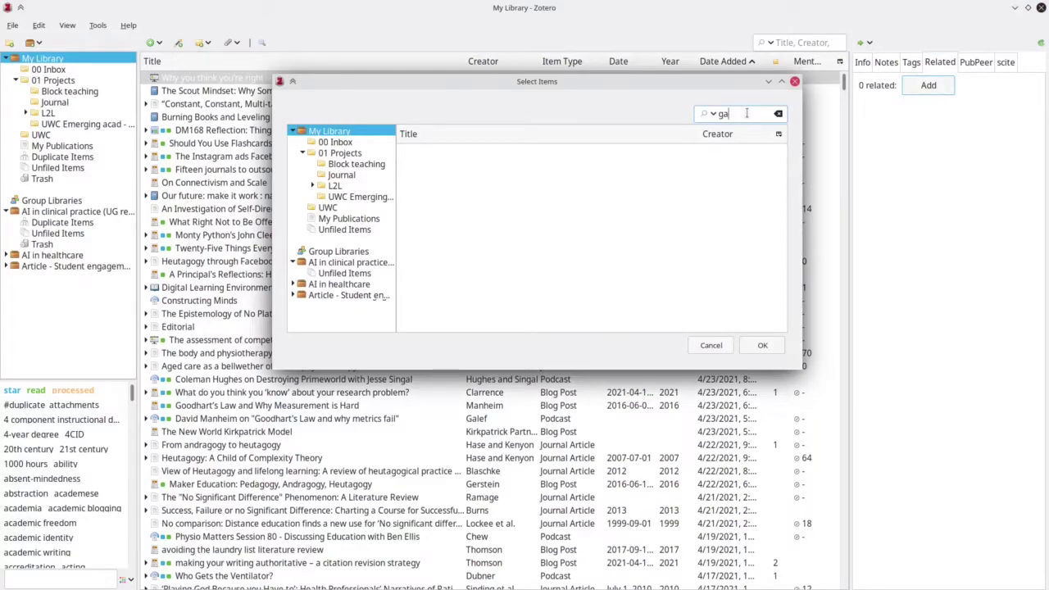
text(lef)
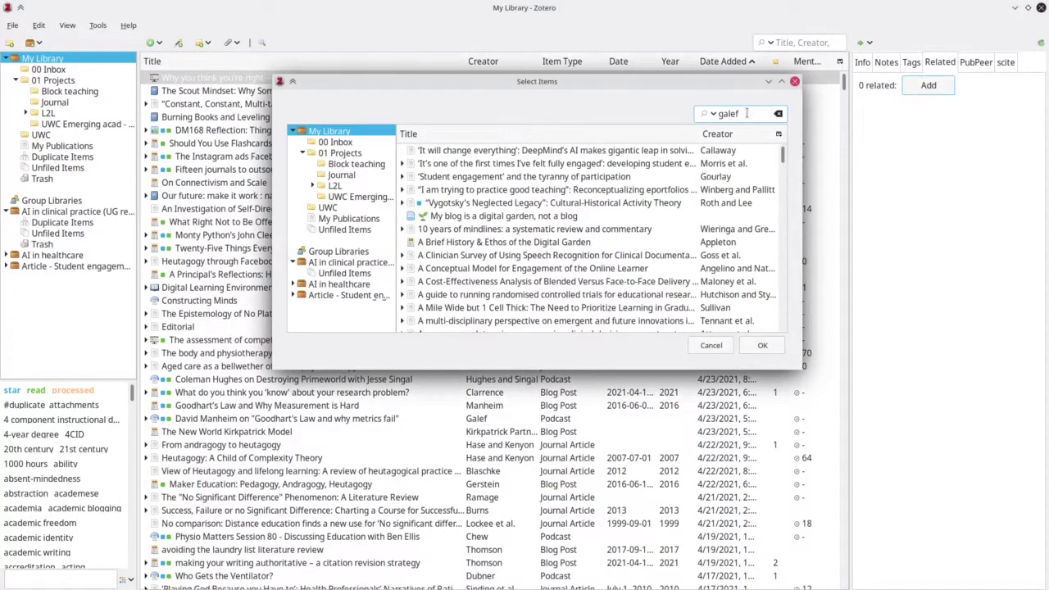
click(450, 154)
shift+click(449, 165)
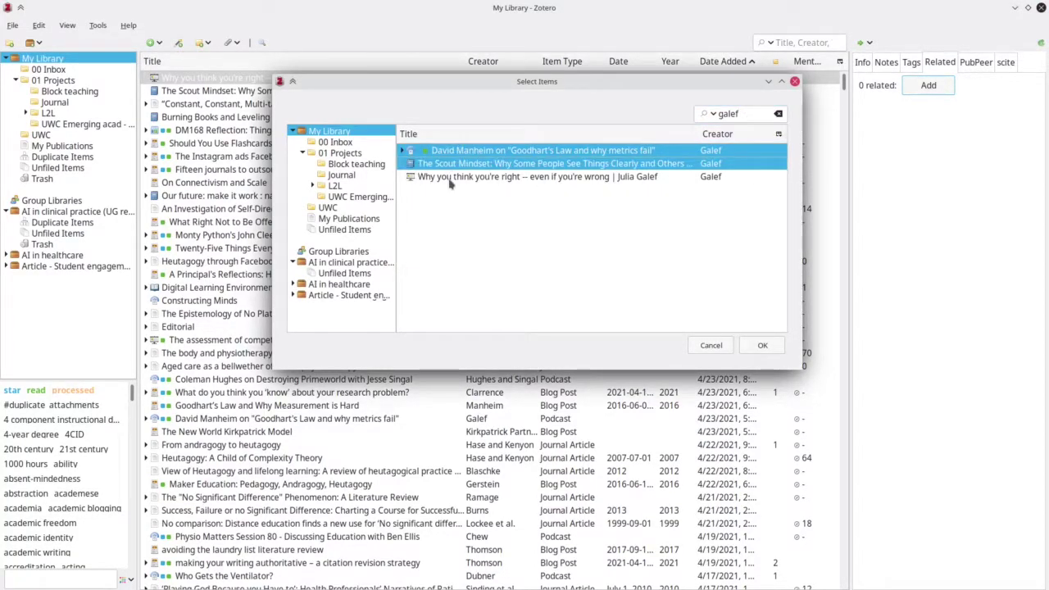
click(763, 346)
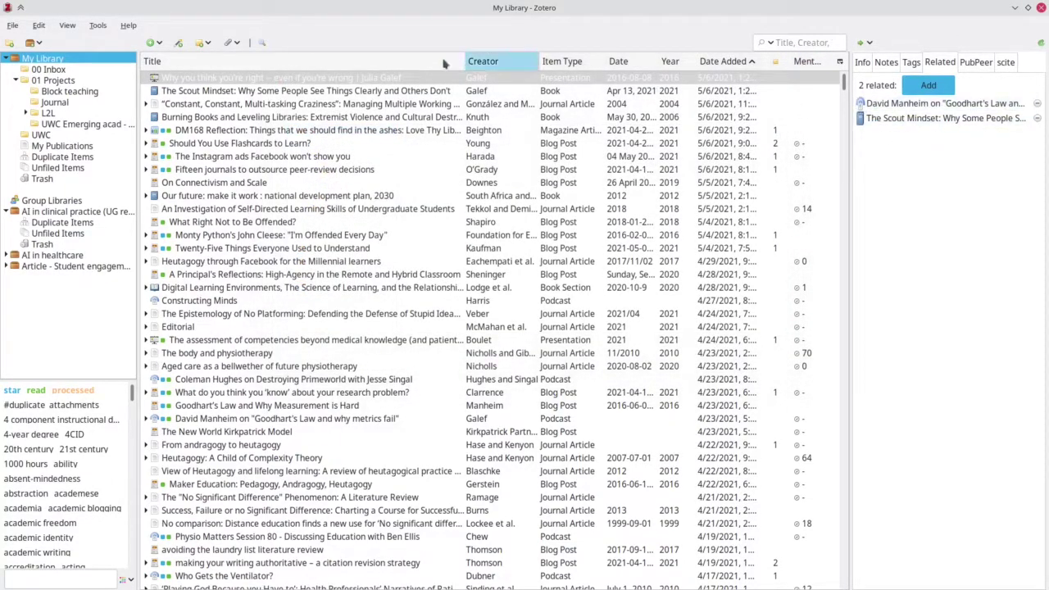
click(256, 80)
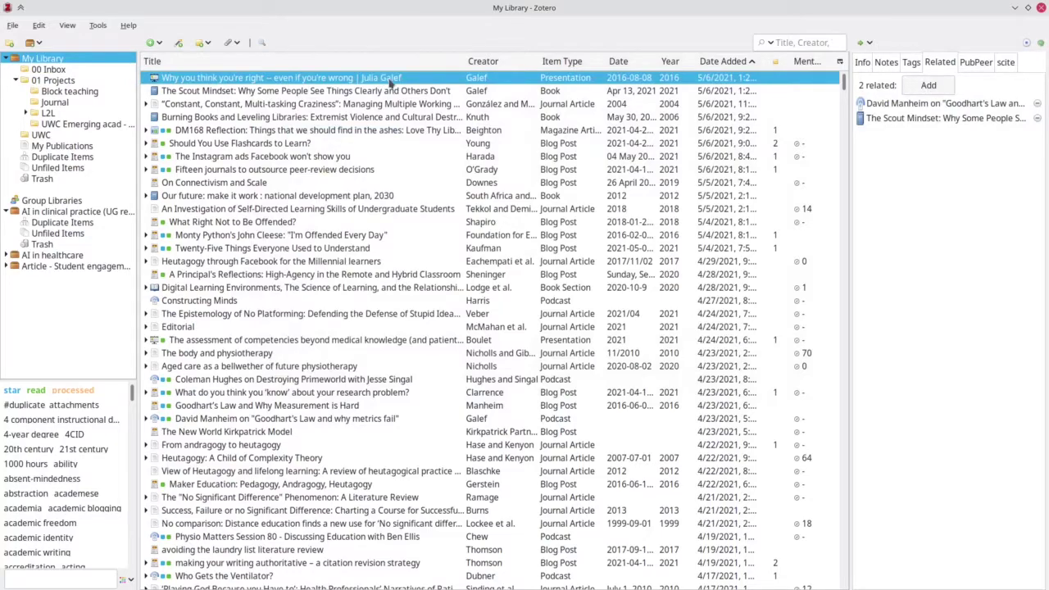
click(923, 119)
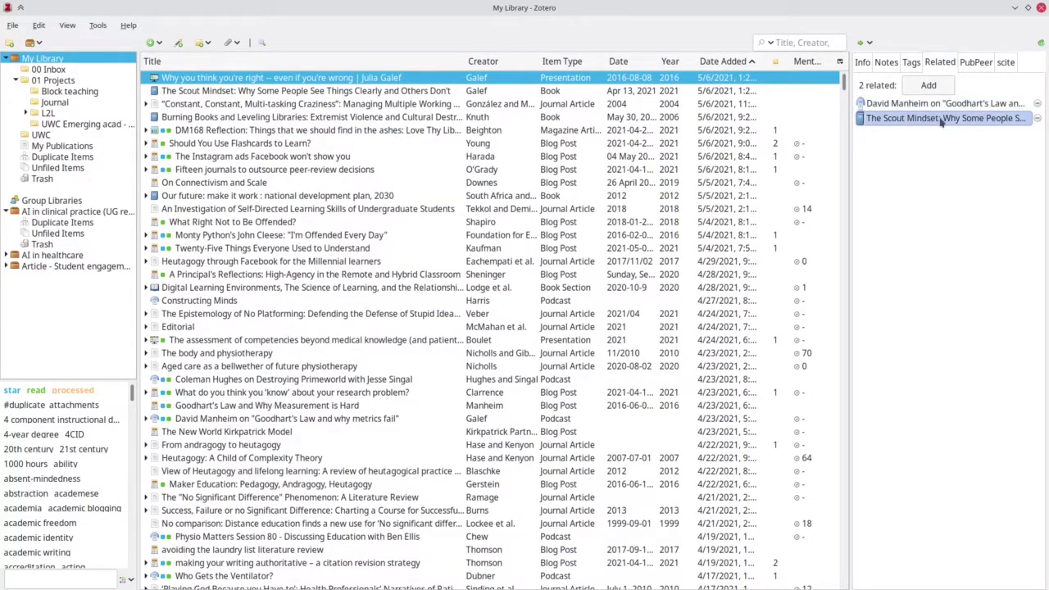
click(964, 105)
click(862, 66)
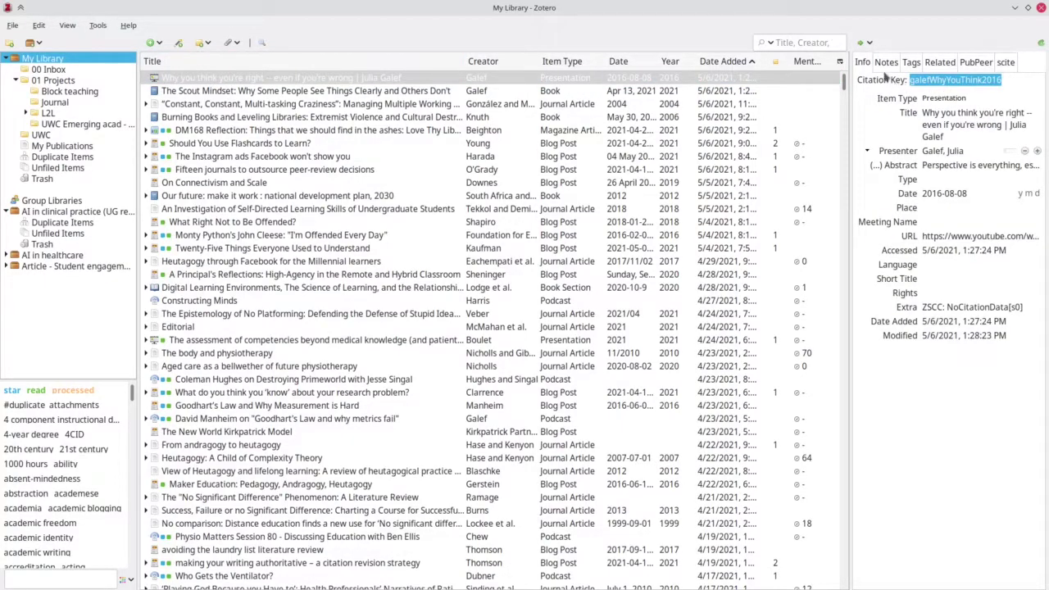
Step: Add the tag "TED" to the talk
click(911, 63)
click(911, 90)
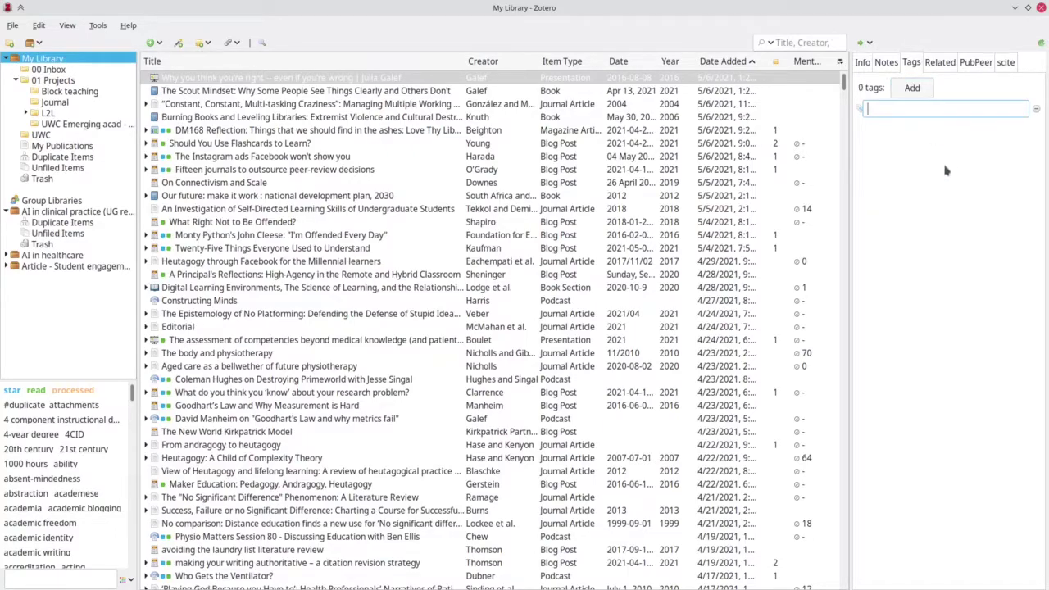
text(TED)
key(Return)
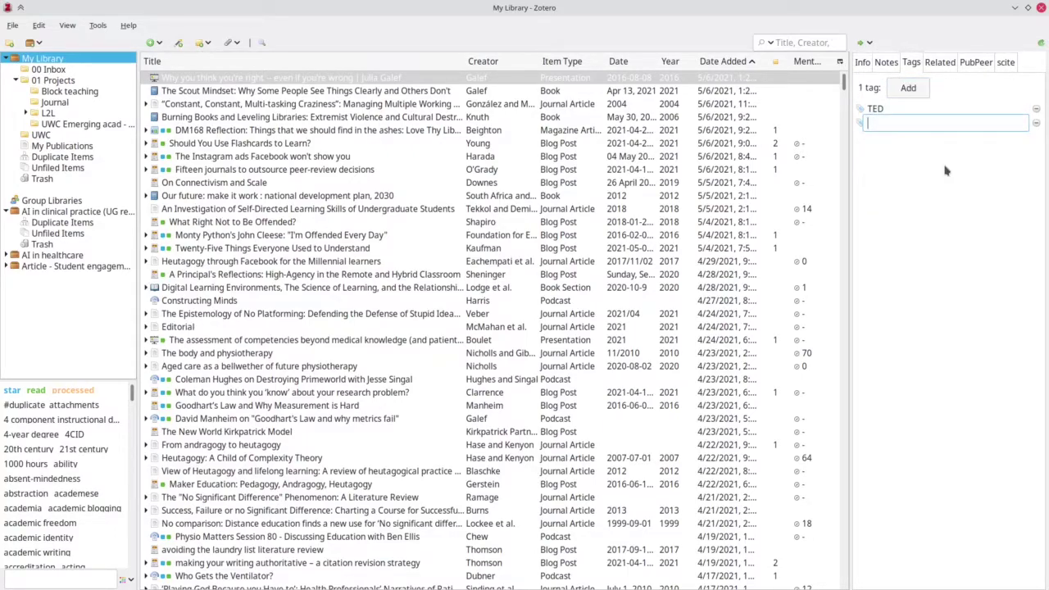
Step: Add a child note to the talk and open it for editing in a separate window
click(885, 62)
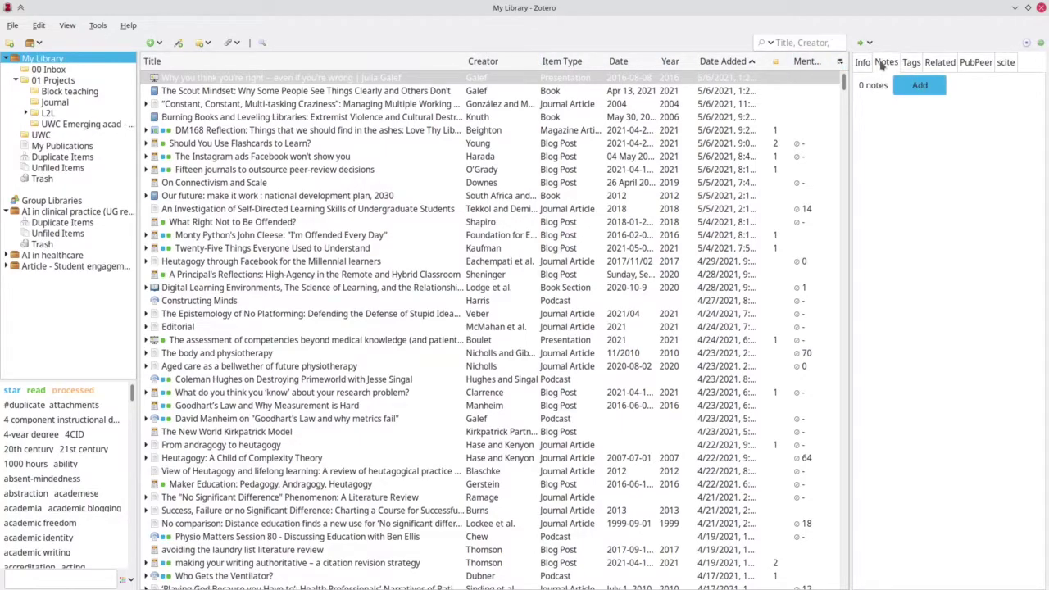
click(917, 87)
click(1034, 61)
click(998, 79)
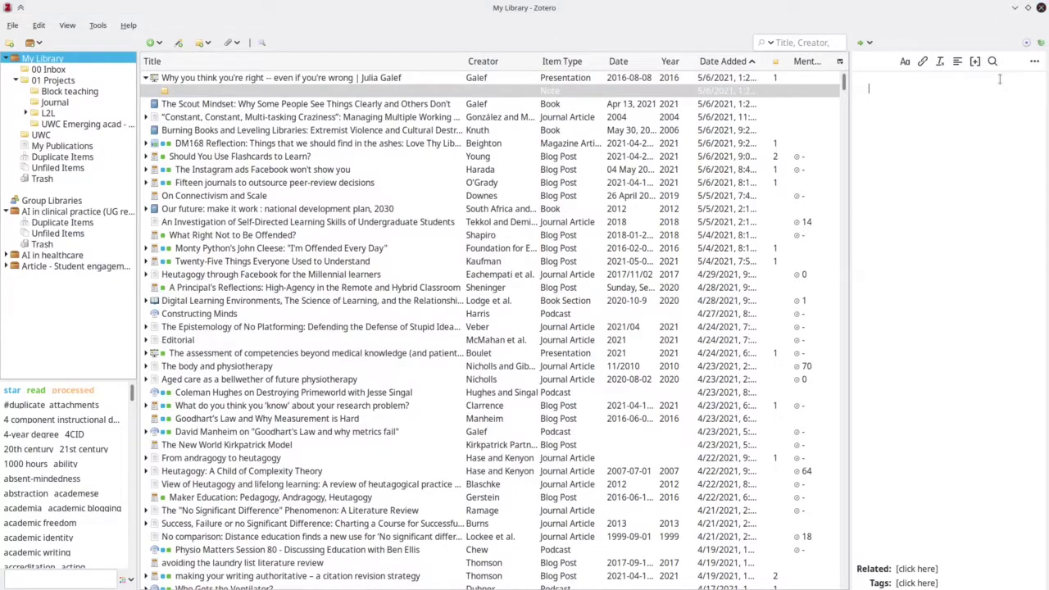
drag(495, 73, 575, 40)
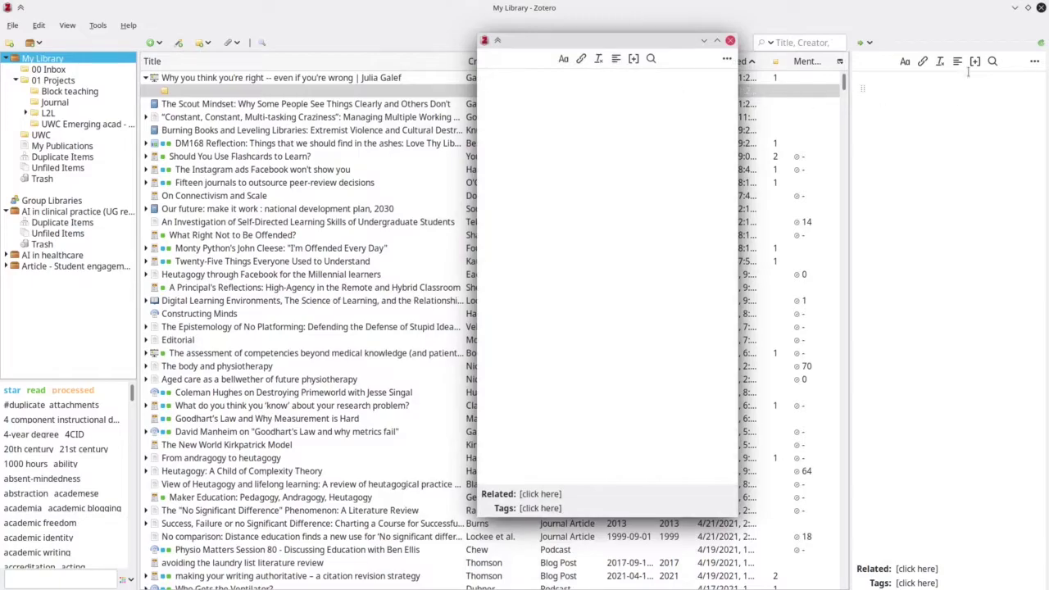
Step: Minimise the main Zotero window to reveal Firefox, then place the note window beside the YouTube talk and keep it above other windows
click(1015, 7)
drag(641, 40, 926, 75)
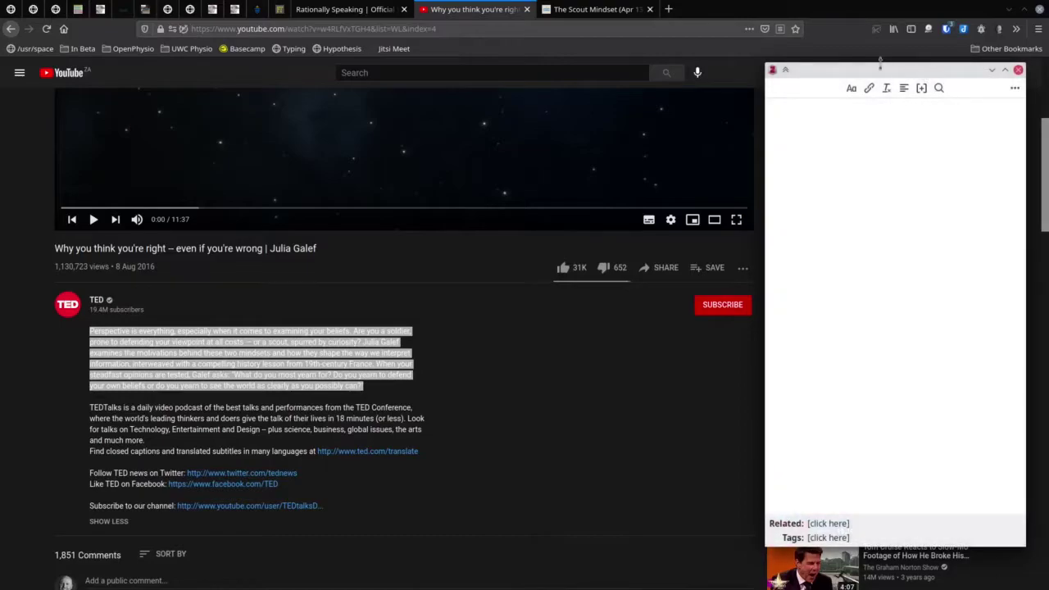
click(786, 71)
mouse_move(864, 73)
mouse_down()
mouse_move(579, 20)
mouse_move(870, 73)
mouse_up()
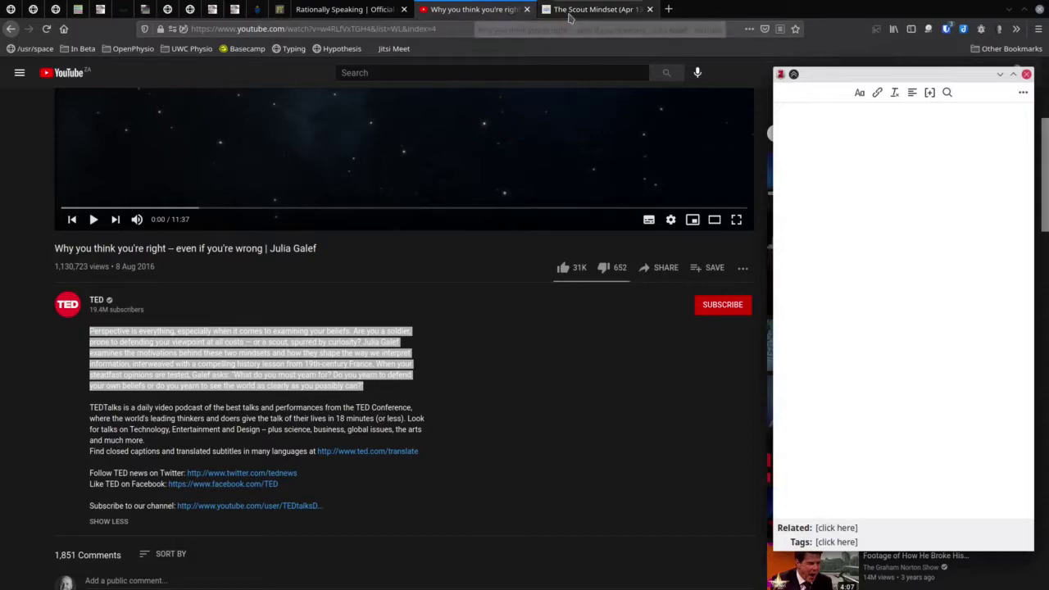
click(461, 9)
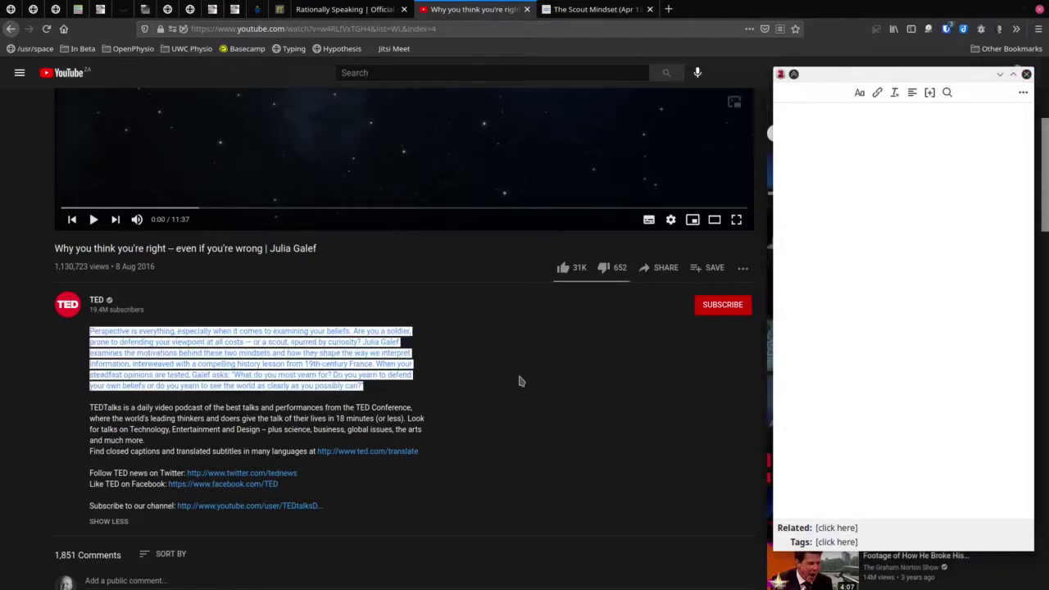
Step: Enter the bold heading "My notes" in the note and arrange its window clear of the full YouTube player
click(898, 233)
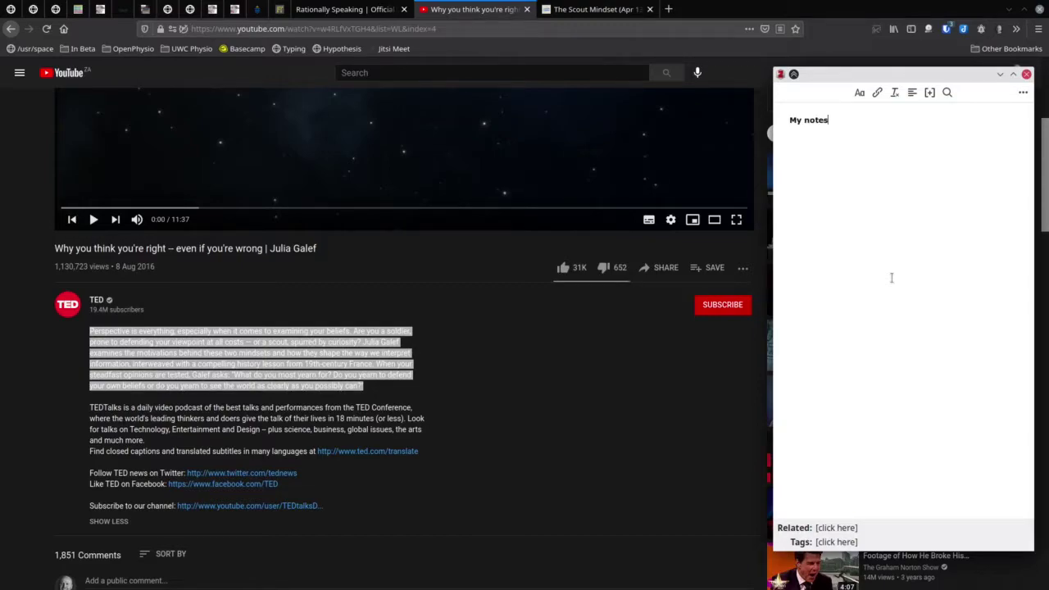
scroll(502, 320, up, 3)
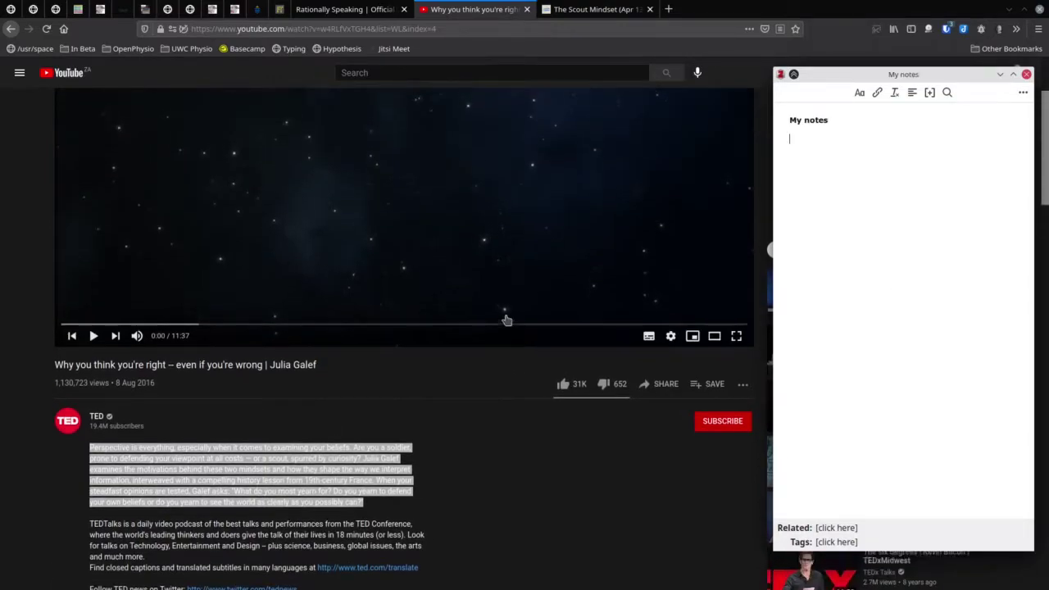
mouse_move(854, 74)
mouse_down()
mouse_move(868, 69)
mouse_move(861, 64)
mouse_up()
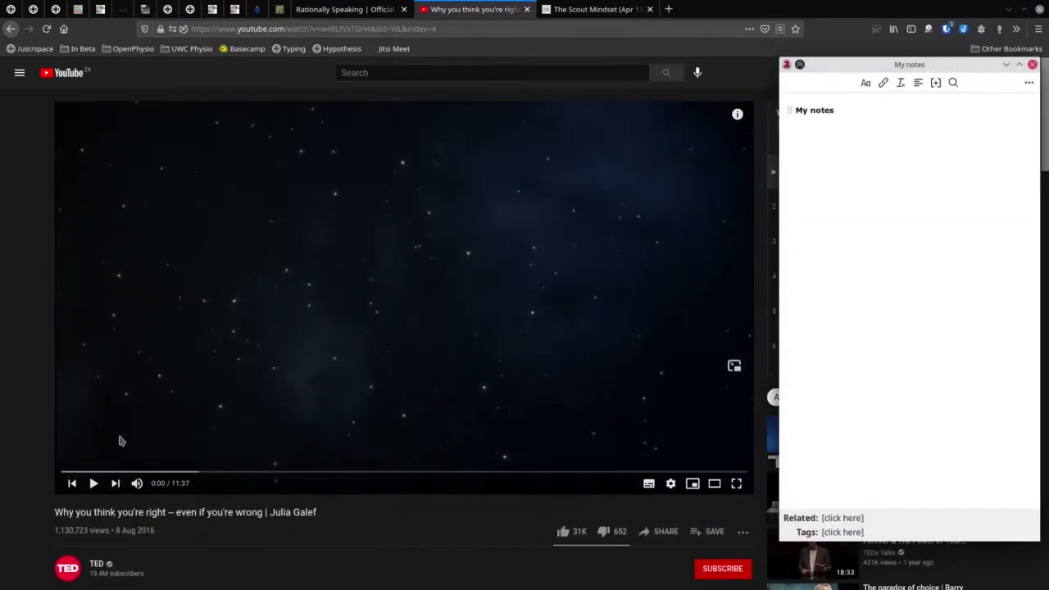
Step: Play and pause the opening of the talk, and choose a different playback speed for the video
click(92, 483)
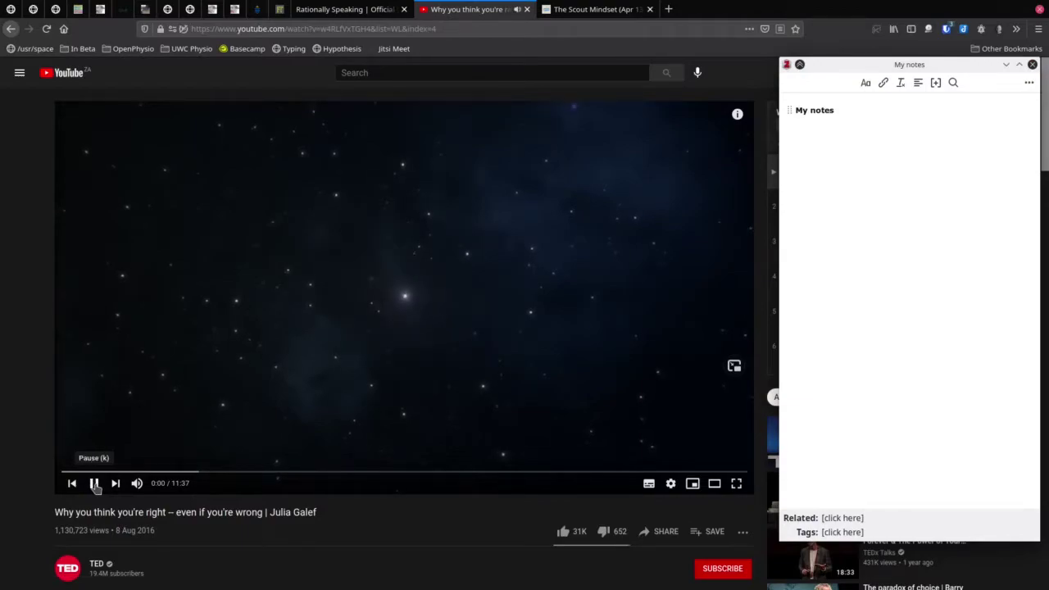
click(95, 485)
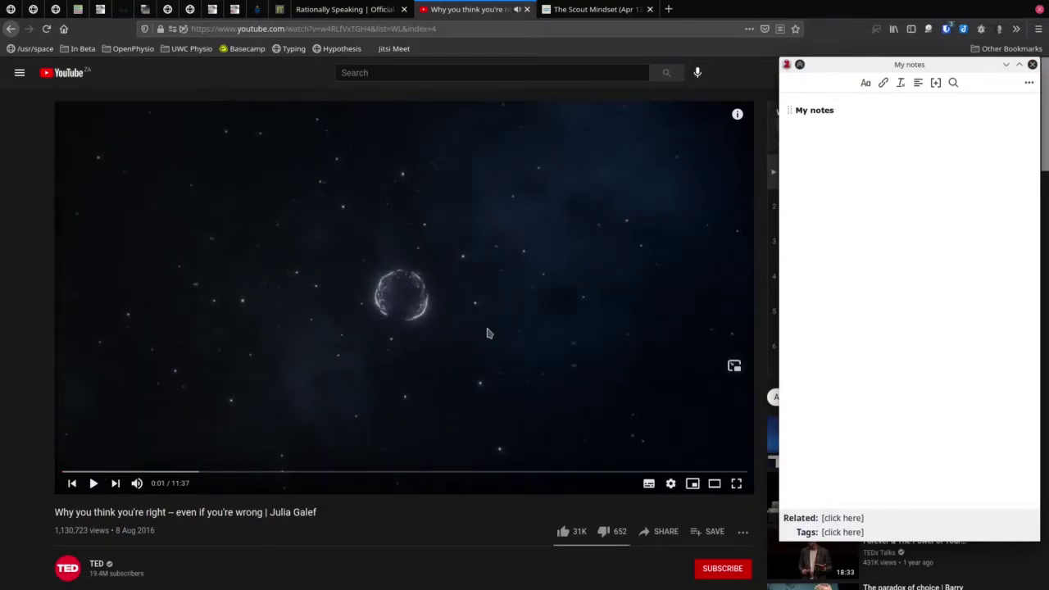
click(670, 483)
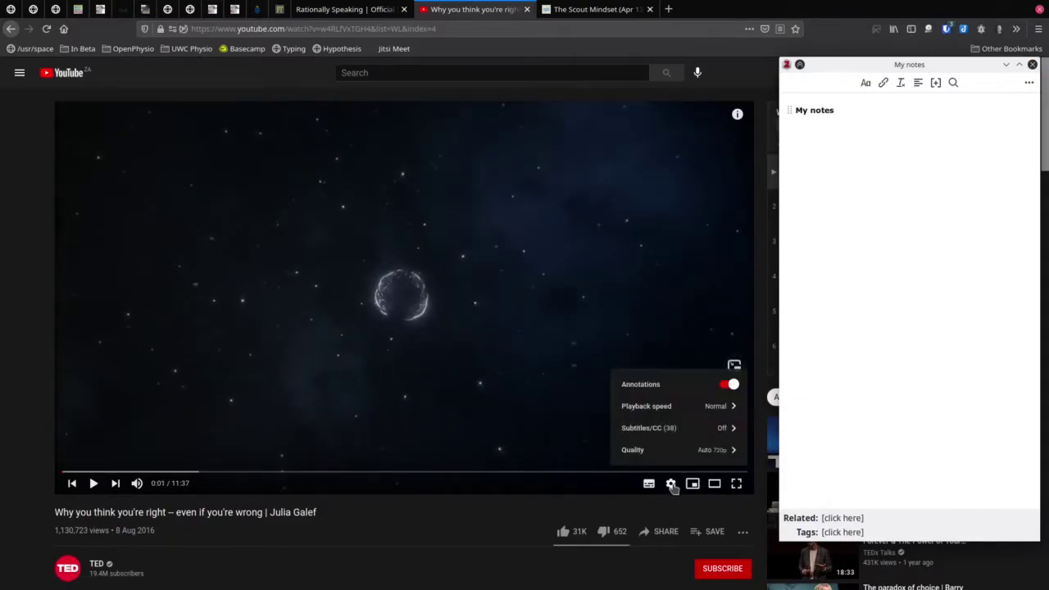
click(667, 406)
click(686, 358)
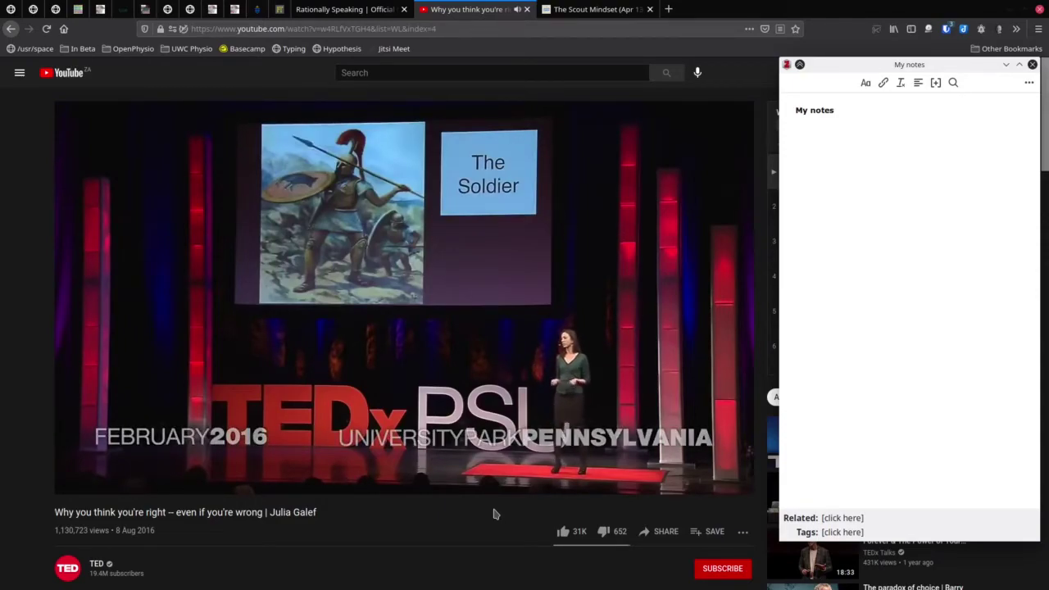
Step: Pause the talk at 0:24 and begin a line of notes under the "My notes" heading
click(579, 369)
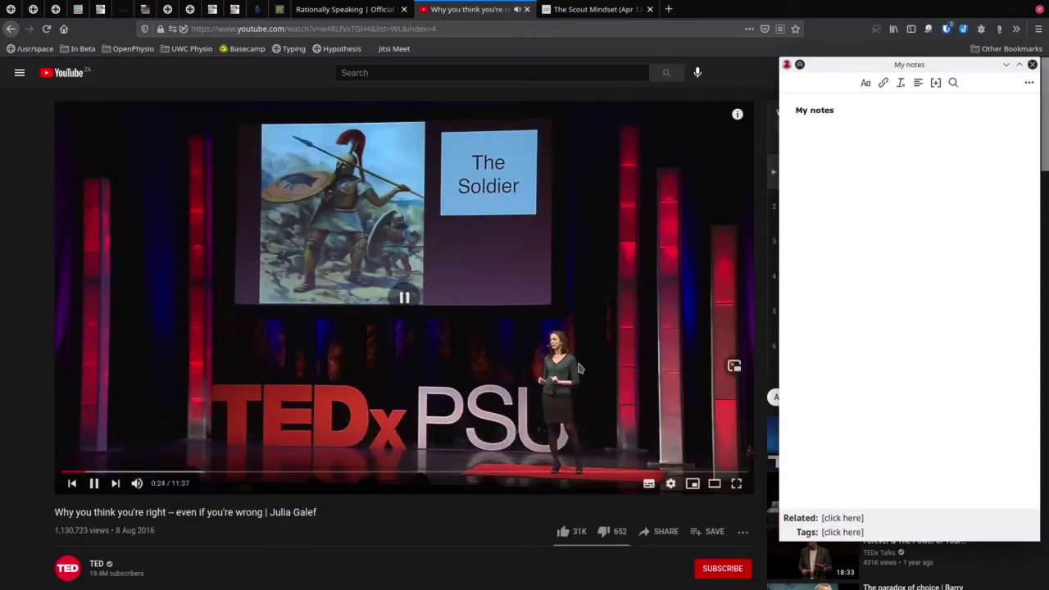
click(891, 203)
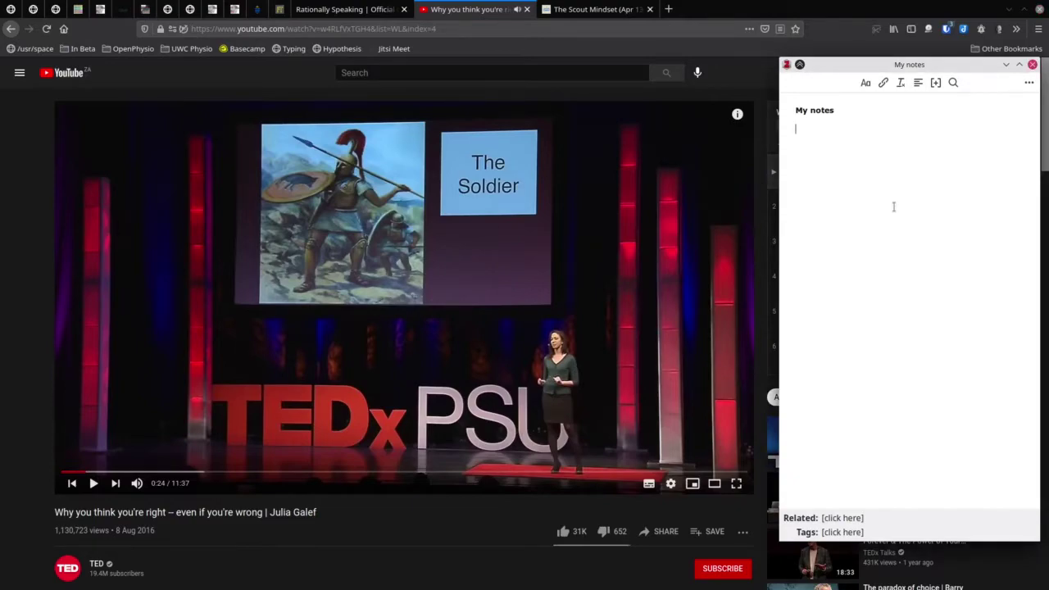
text(ar)
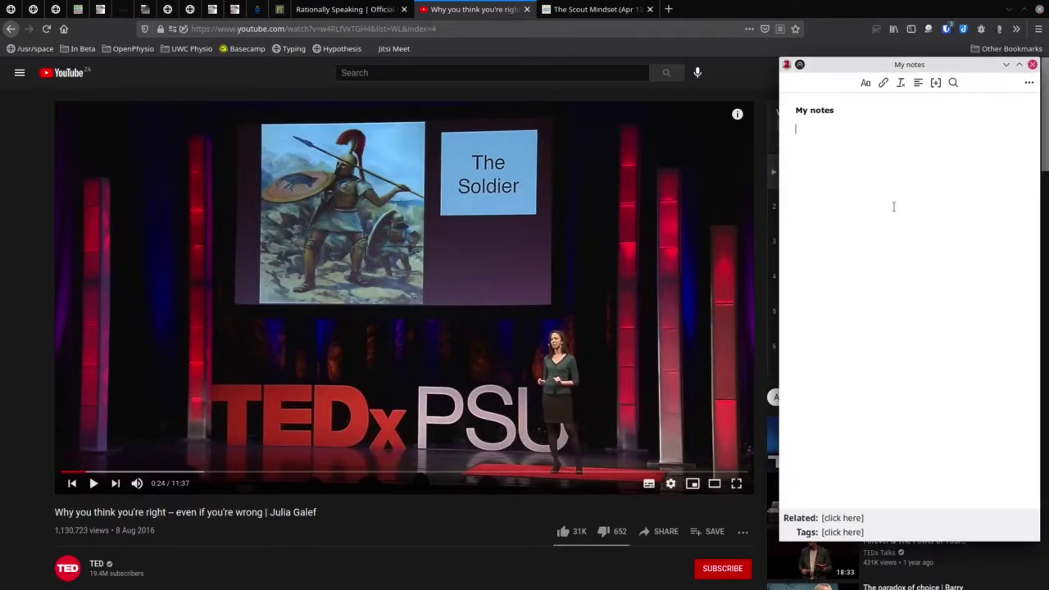